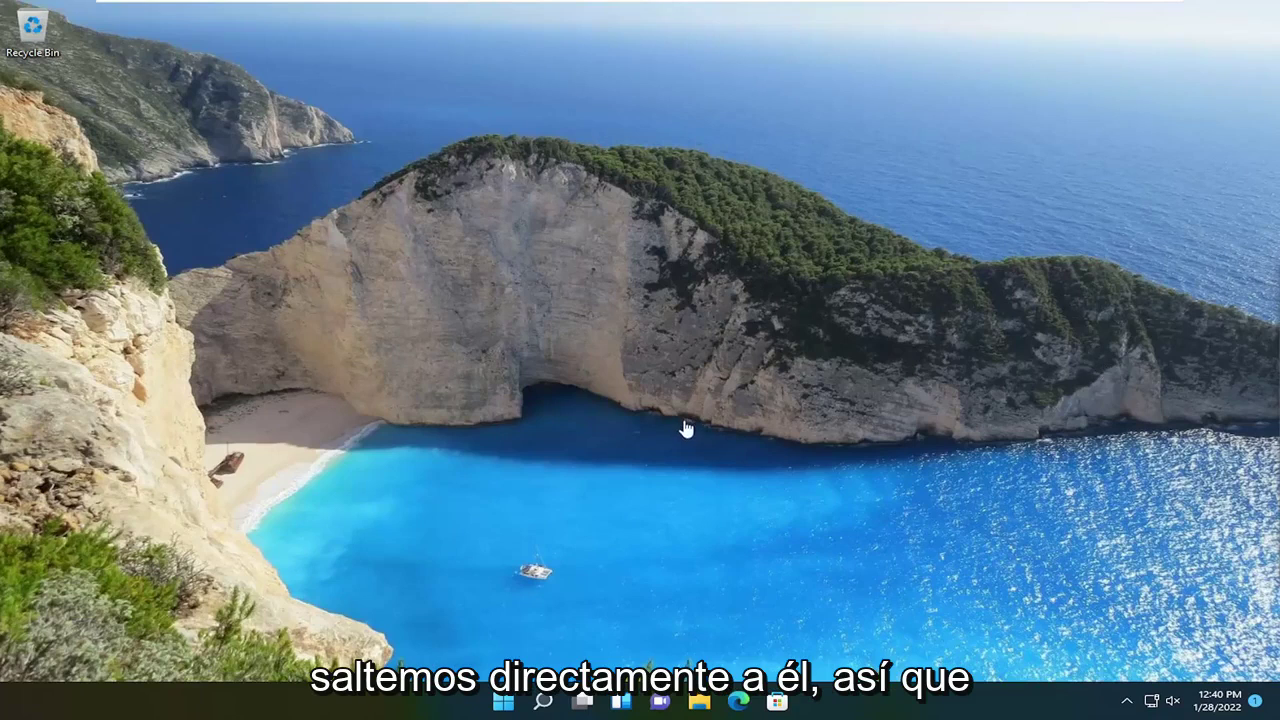
- Search for services, launch the Services console and scroll its list to Windows Audio
click(543, 702)
text(services)
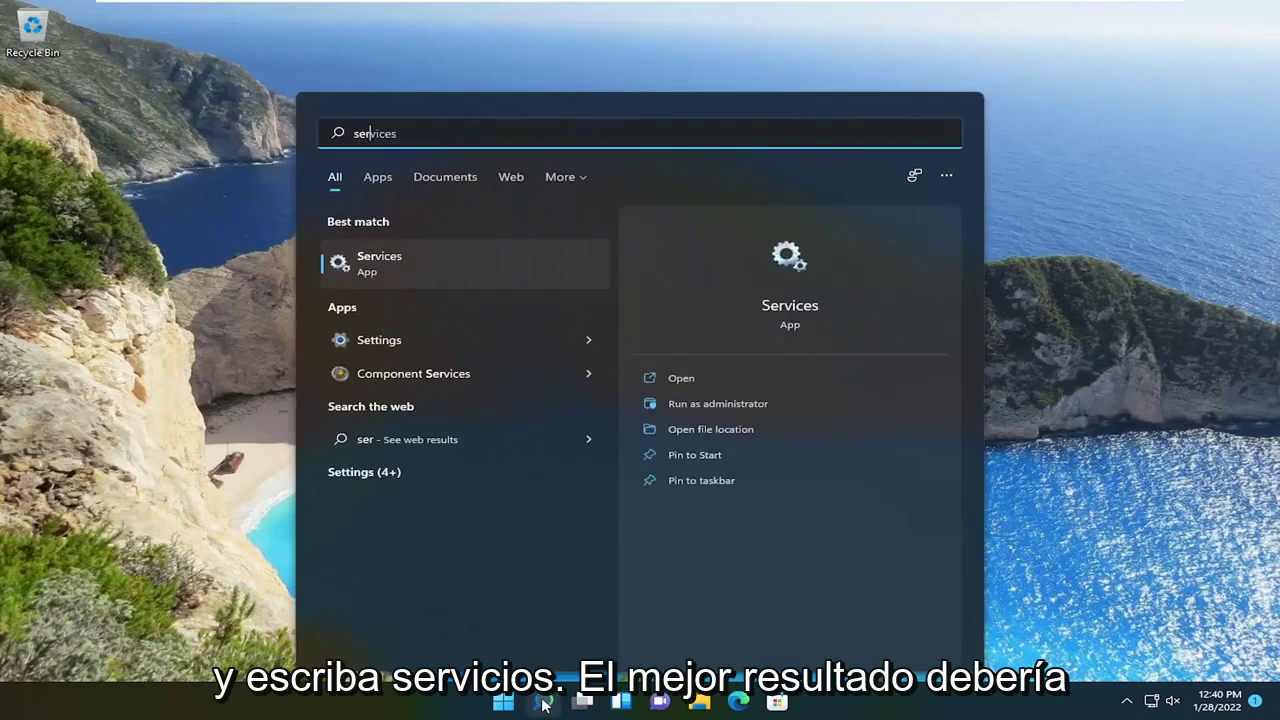
click(368, 262)
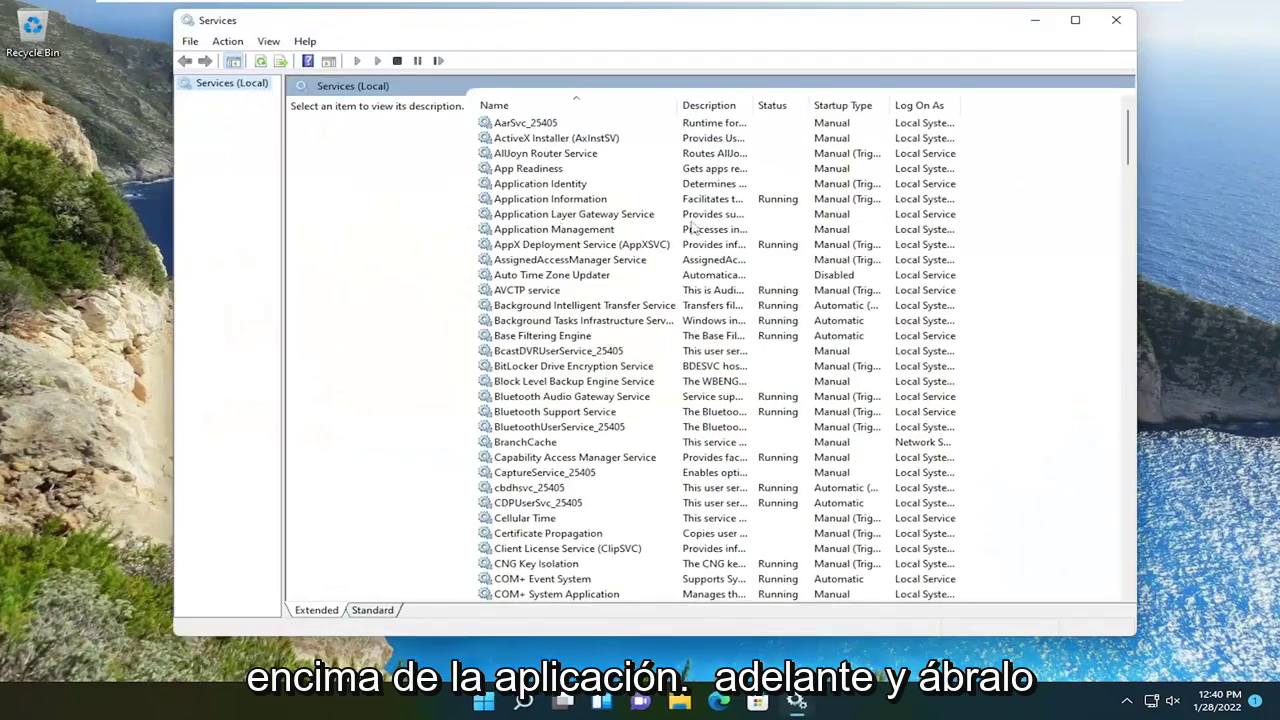
drag(1127, 135, 1130, 583)
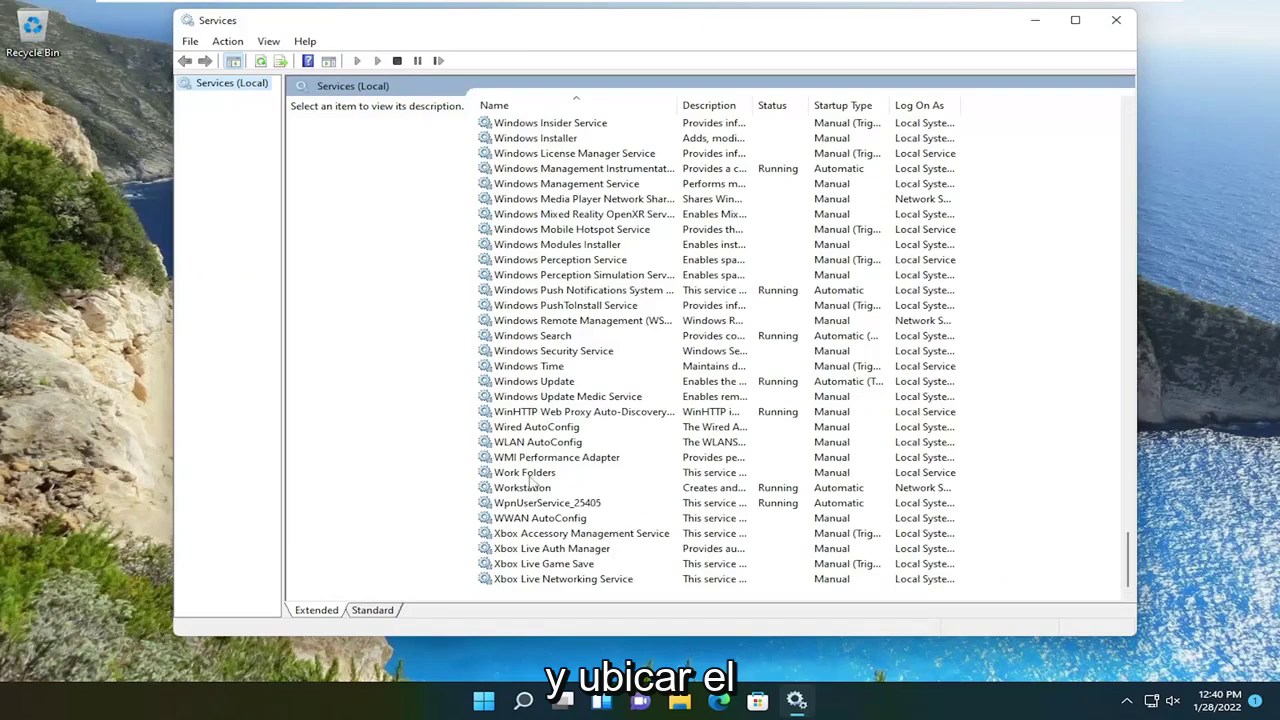
scroll(519, 365, up, 7)
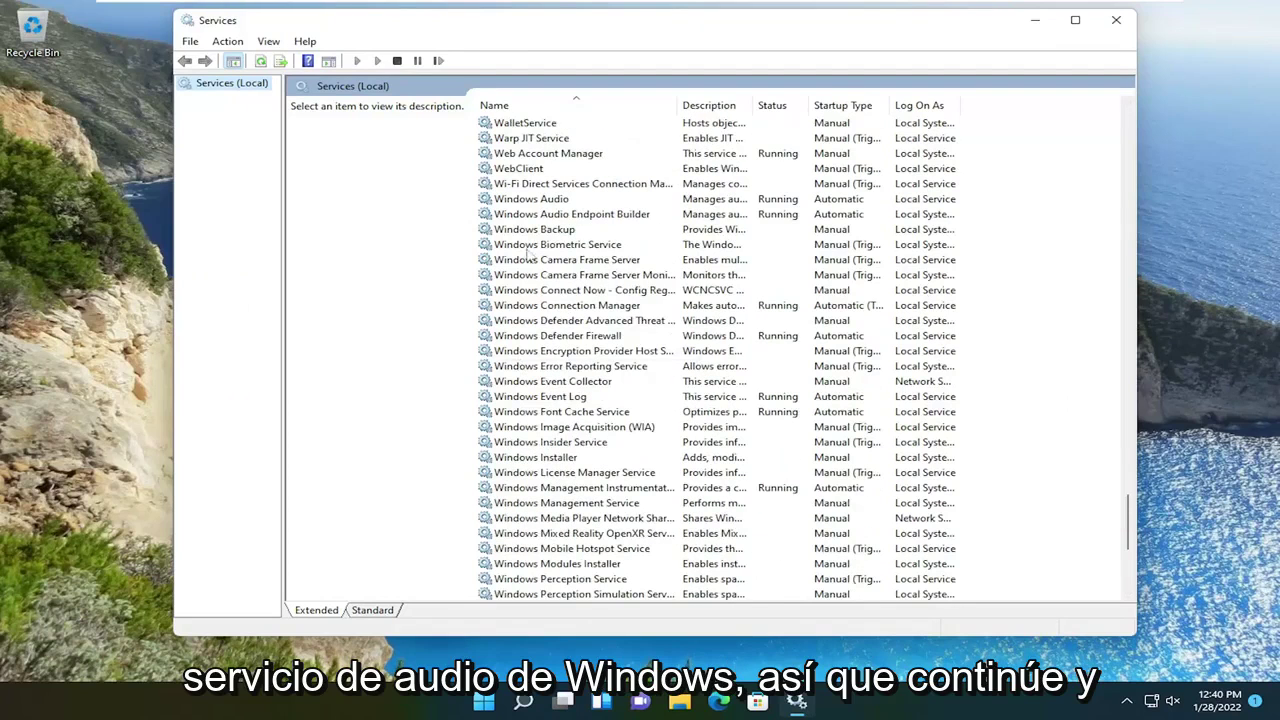
- Set Windows Audio to log on as Local System account with desktop interaction allowed, then close Services
click(528, 199)
double_click(528, 199)
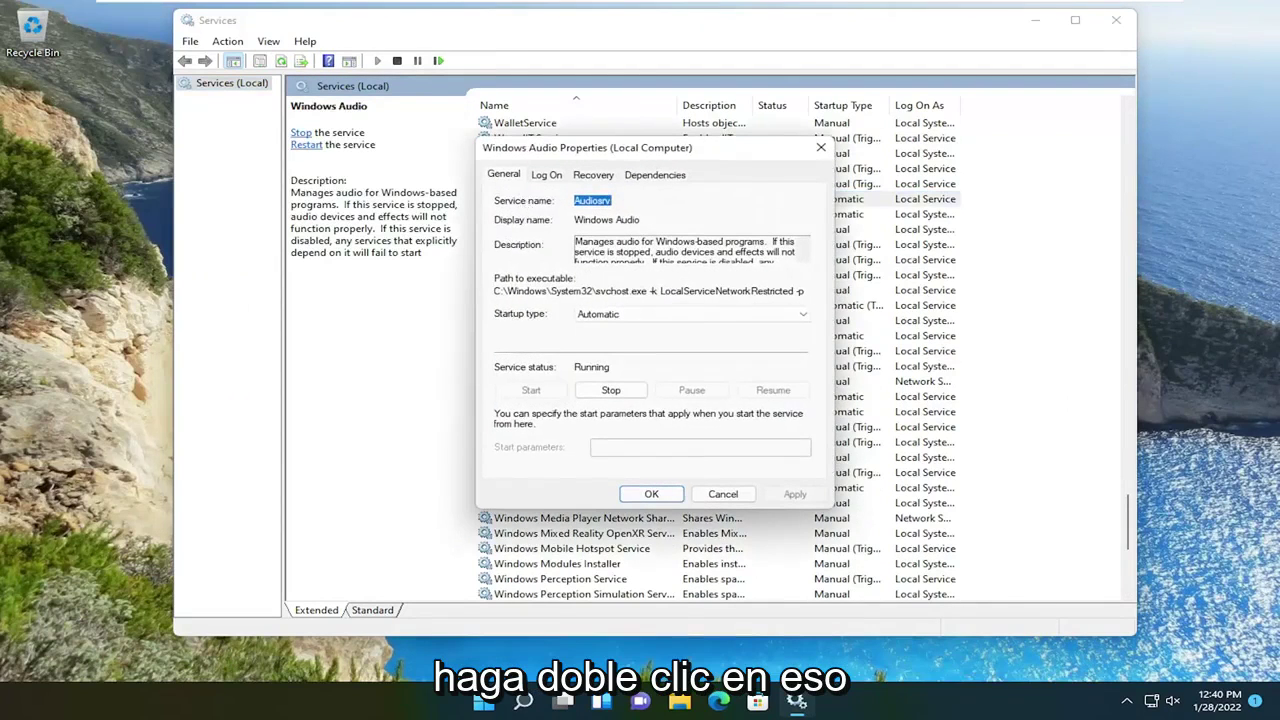
click(547, 176)
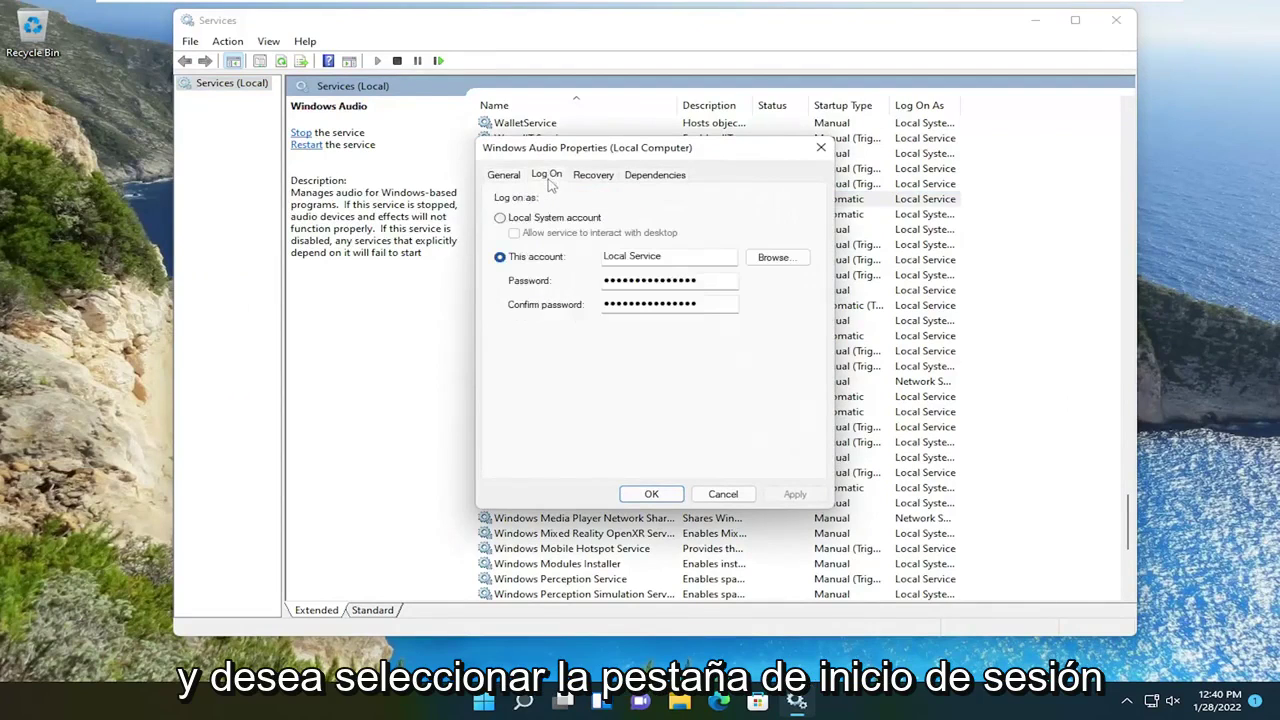
click(500, 219)
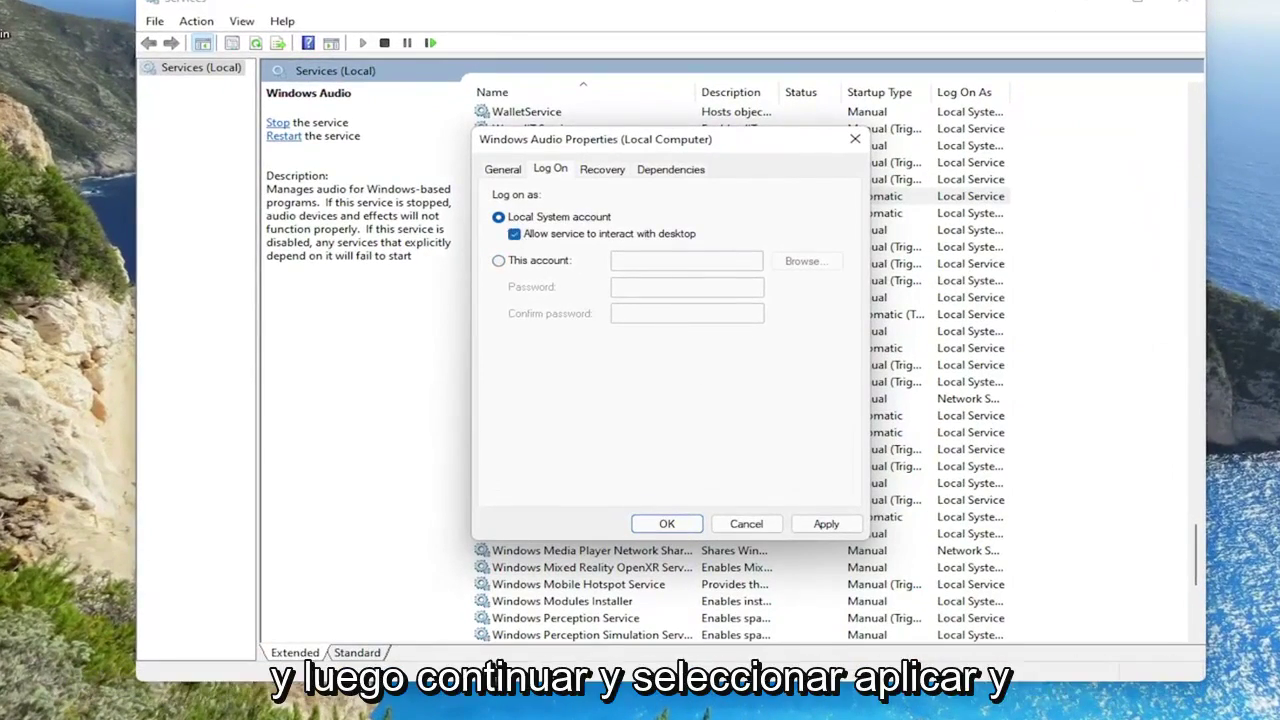
click(826, 524)
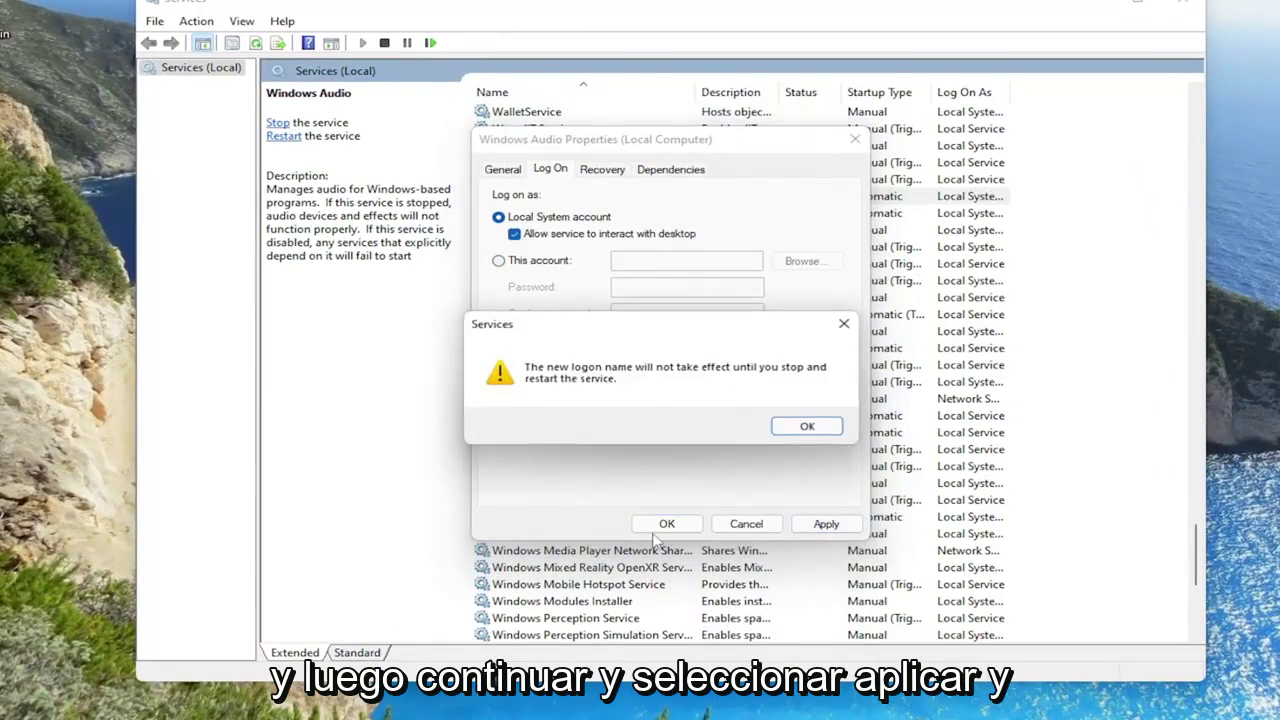
click(806, 426)
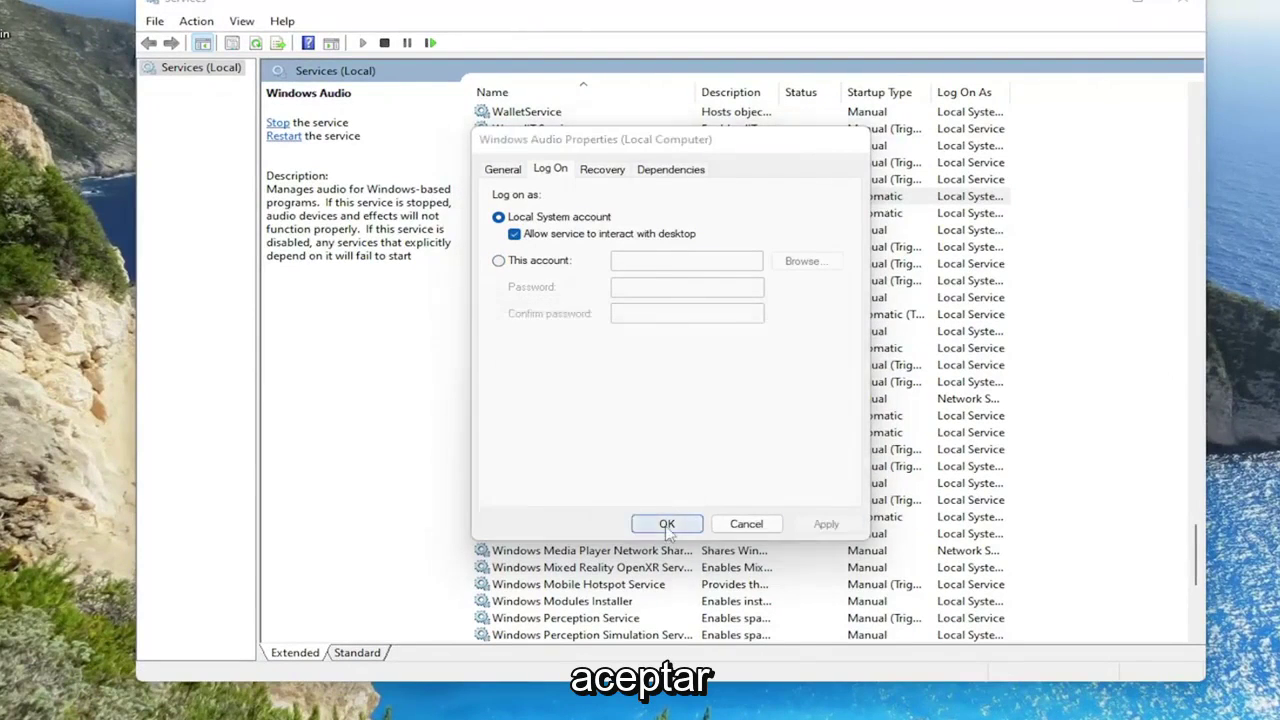
click(667, 524)
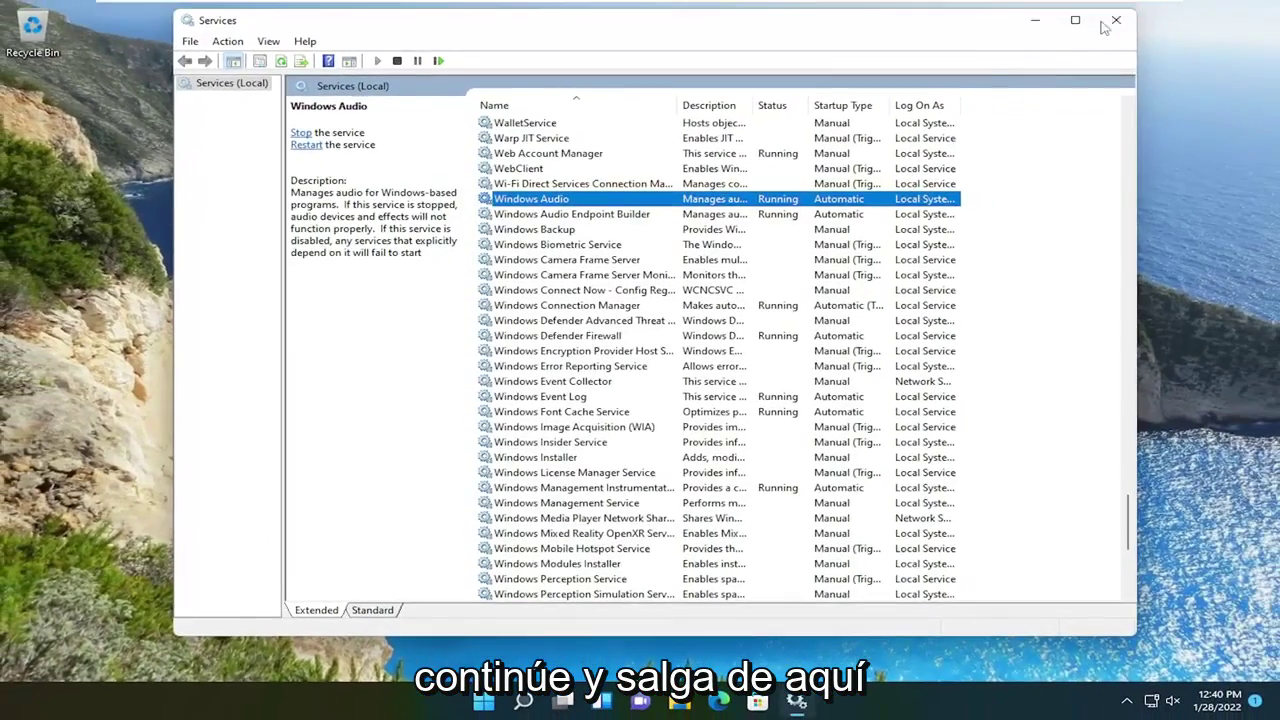
click(1104, 22)
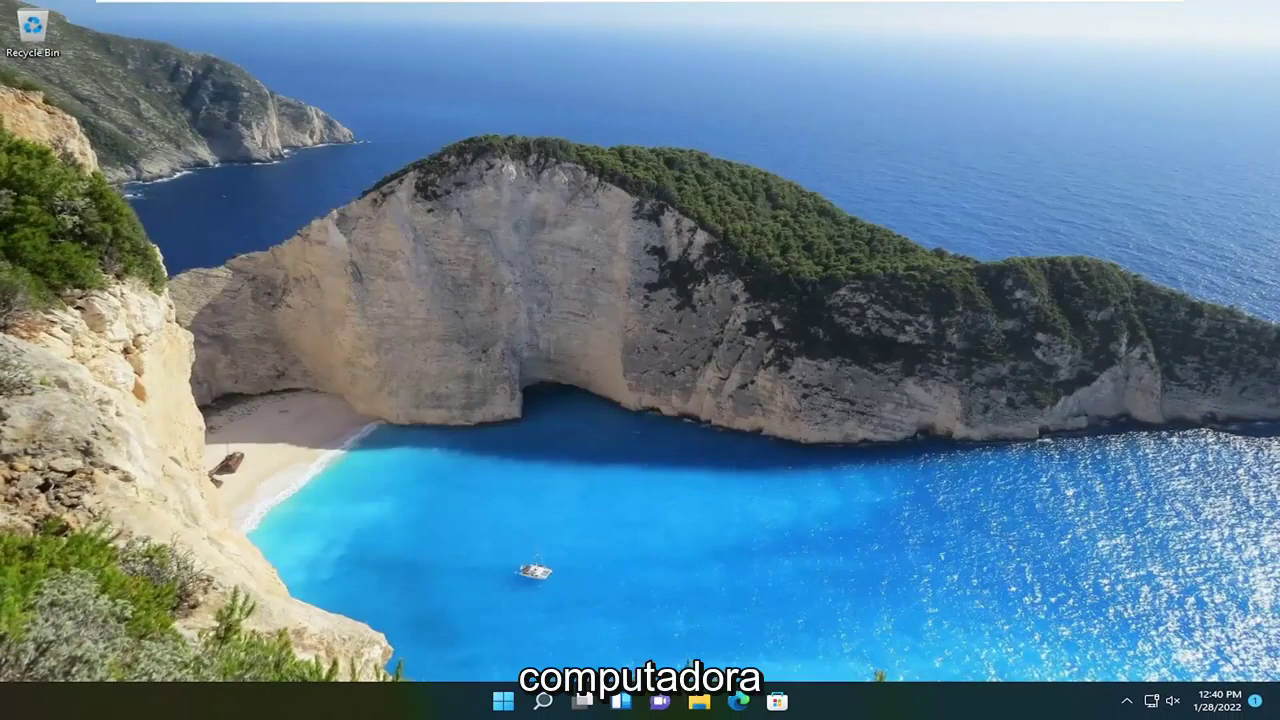
right_click(507, 693)
mouse_move(494, 637)
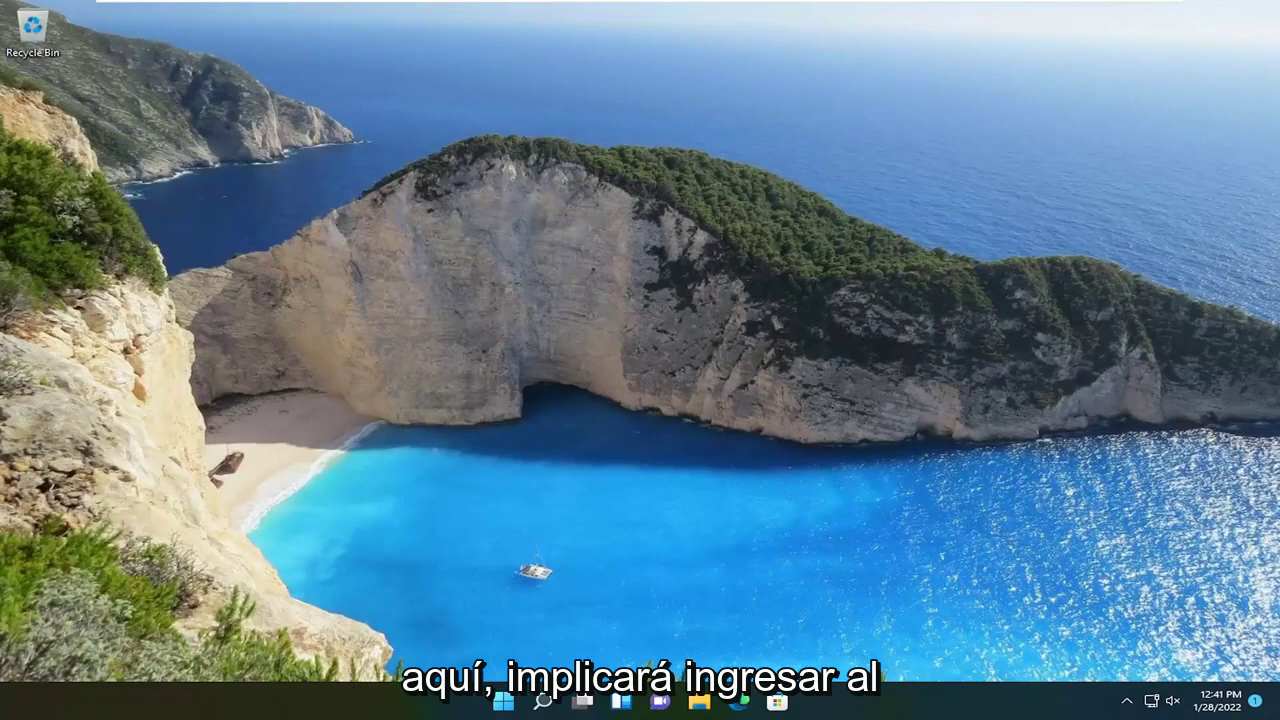
- Find regedit in Search and run Registry Editor as administrator, approving the UAC prompt
click(541, 700)
text(regedit)
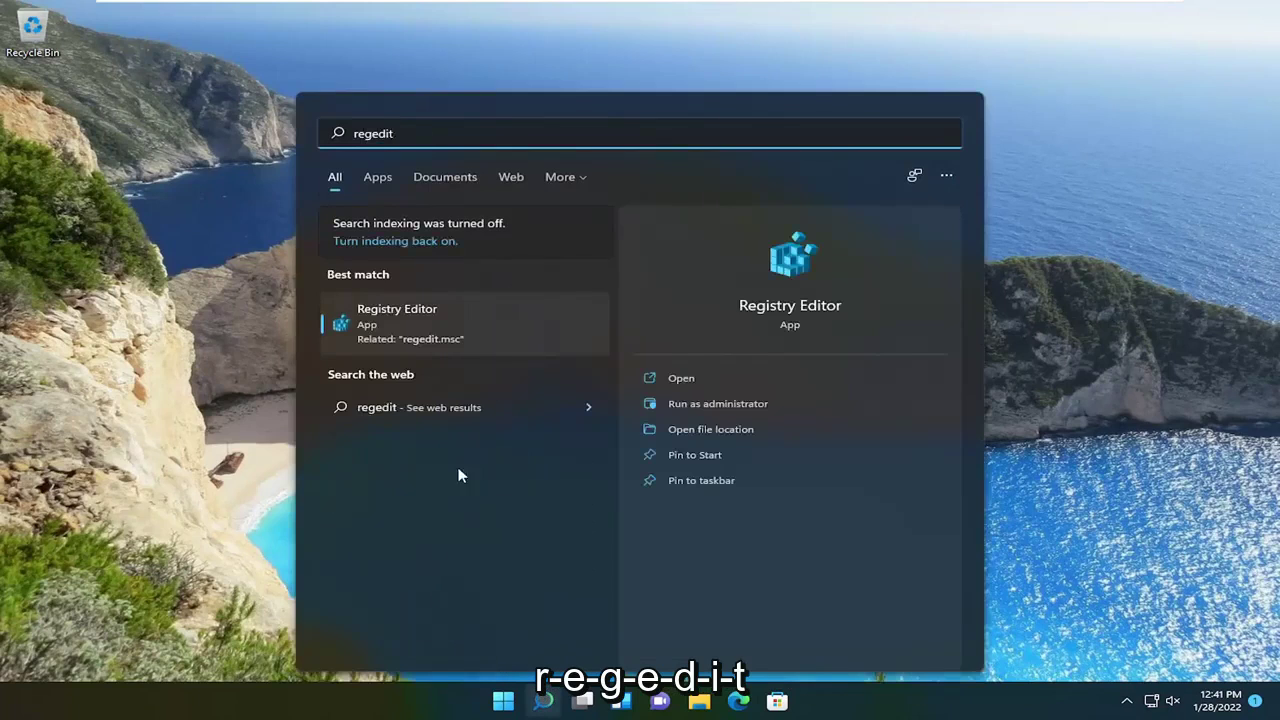
right_click(415, 325)
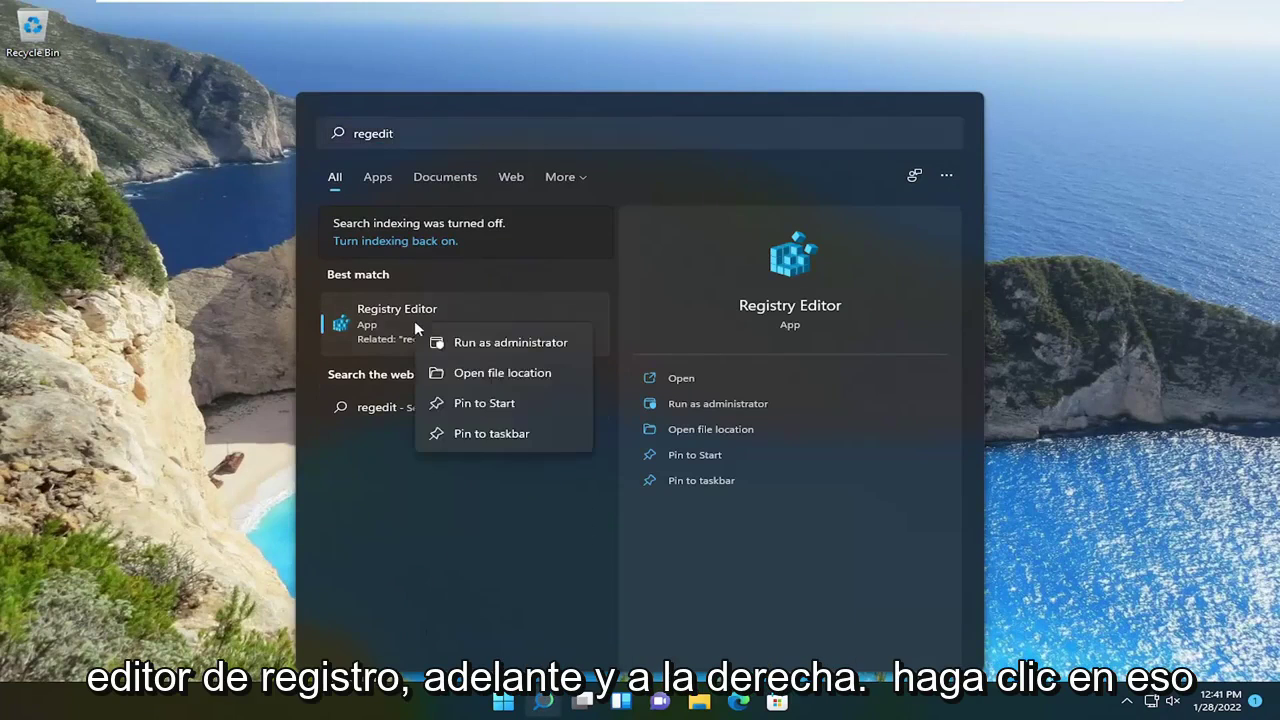
click(516, 344)
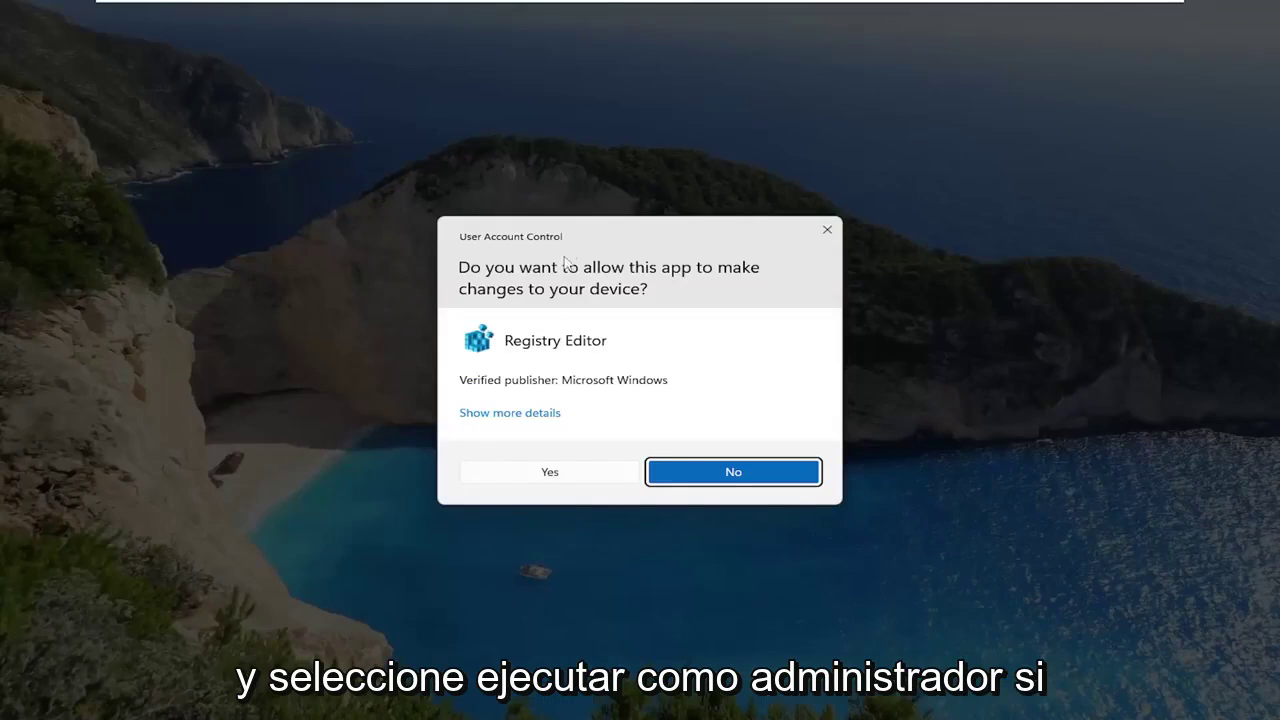
click(516, 474)
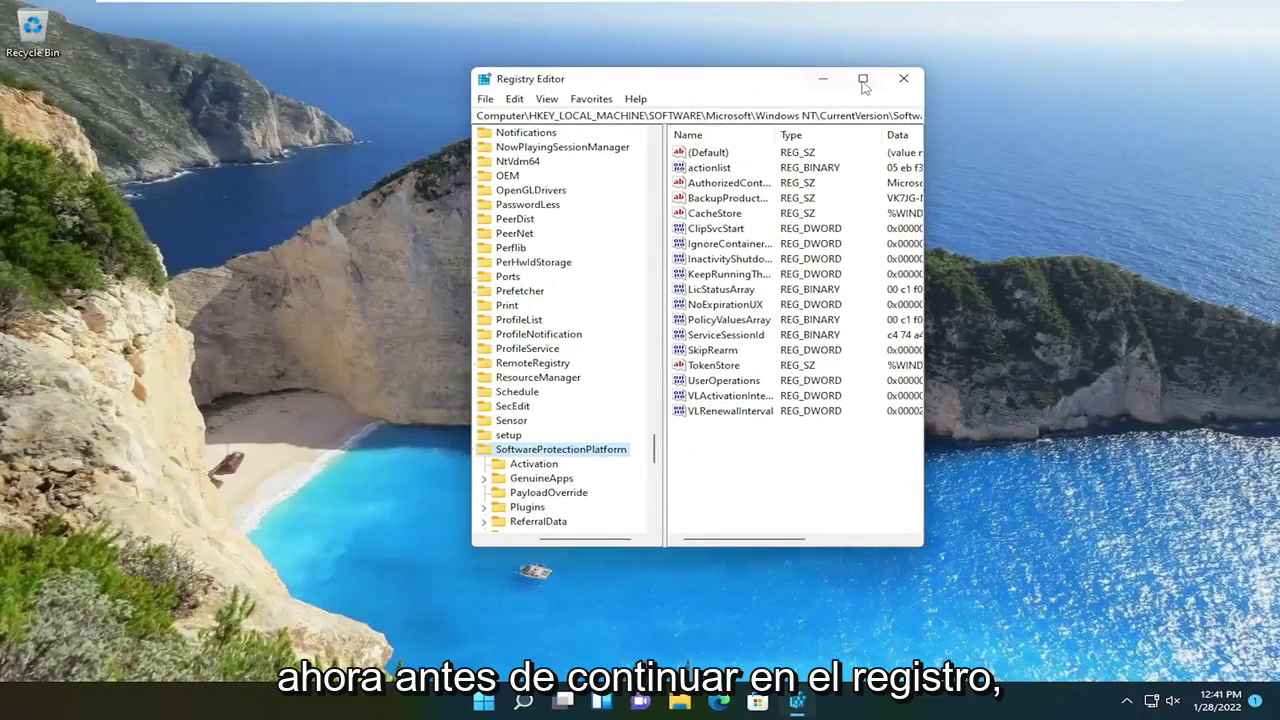
- Collapse Microsoft, SOFTWARE and HKEY_LOCAL_MACHINE to Computer, then restore the window and widen the tree pane
click(863, 82)
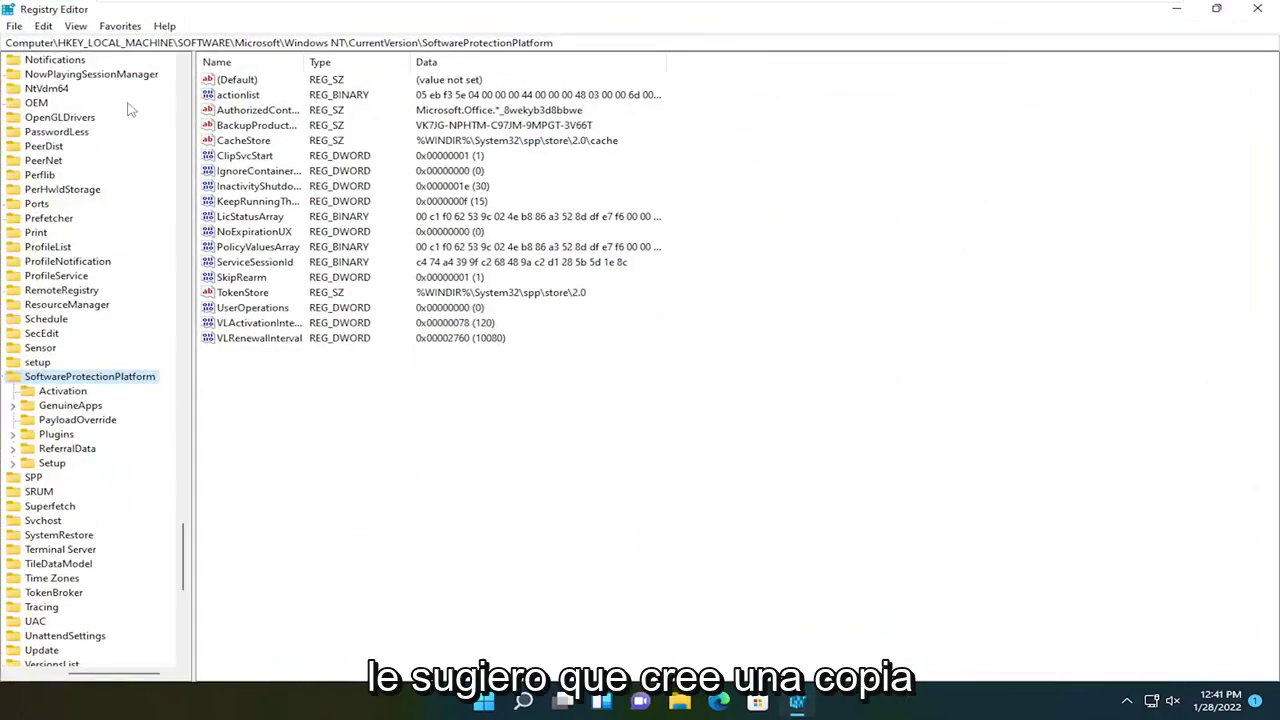
scroll(166, 509, up, 7)
drag(182, 517, 185, 80)
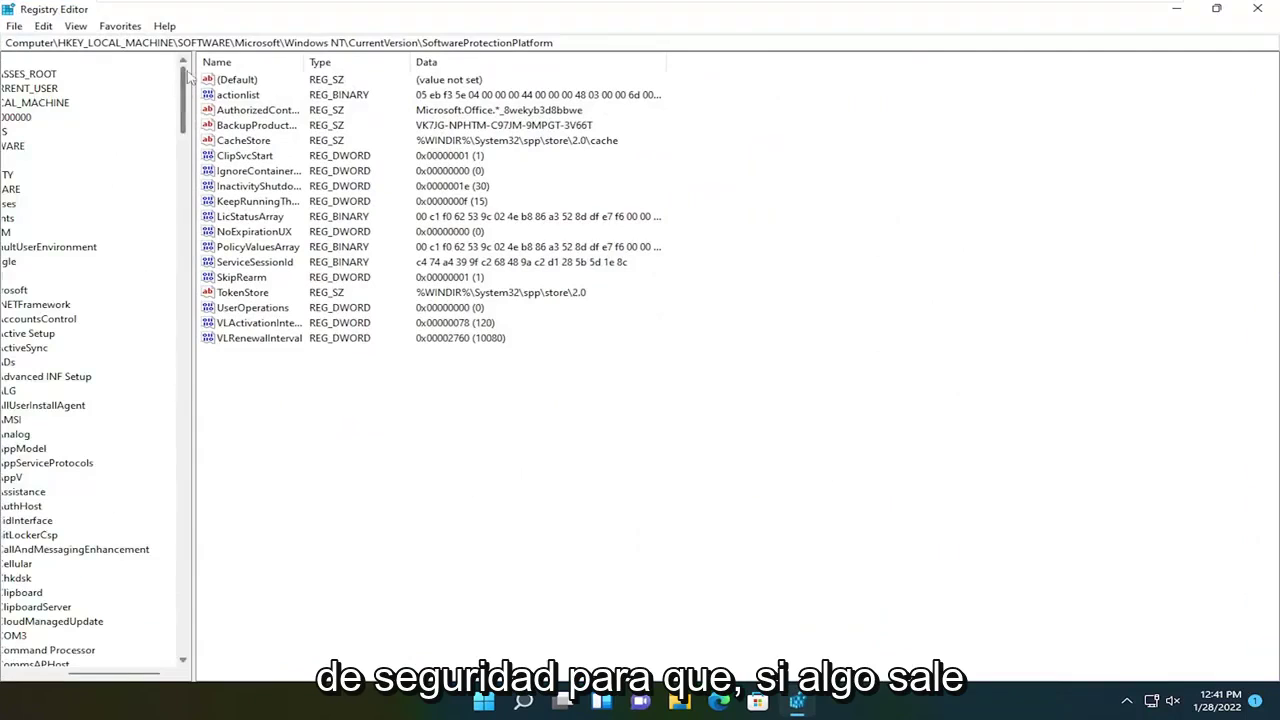
drag(128, 672, 50, 672)
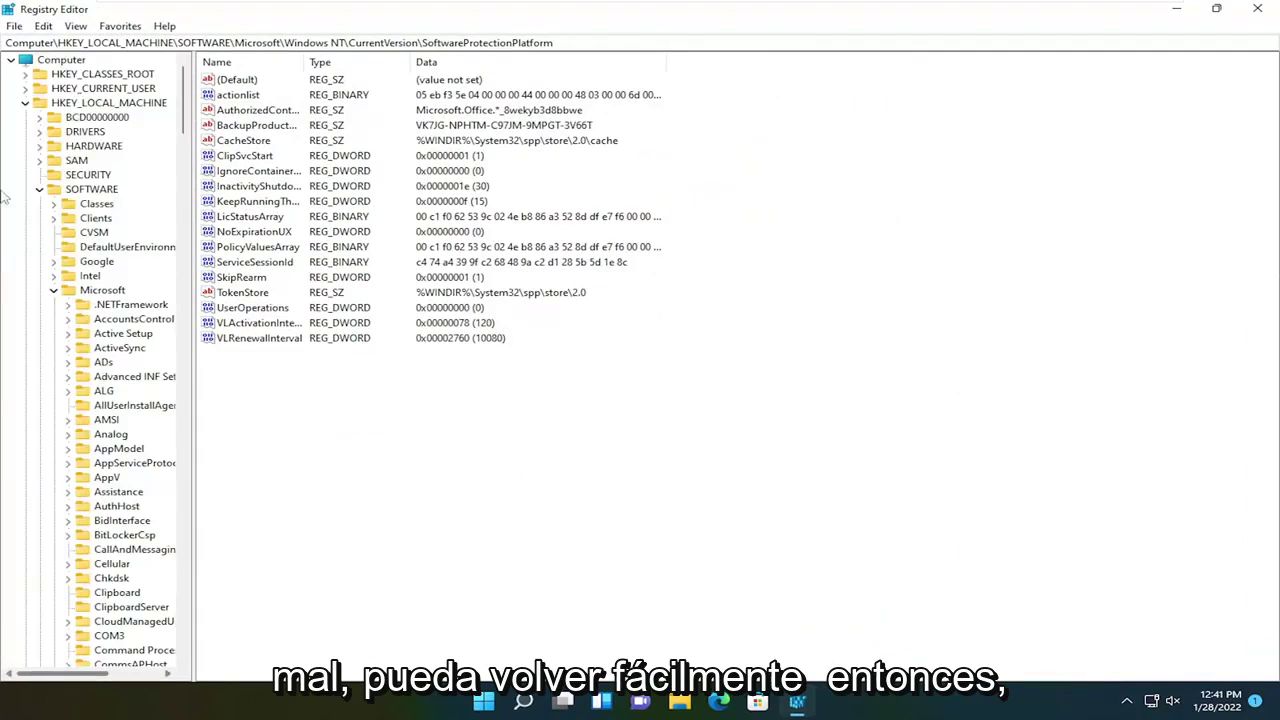
click(53, 290)
click(39, 189)
click(25, 103)
click(52, 64)
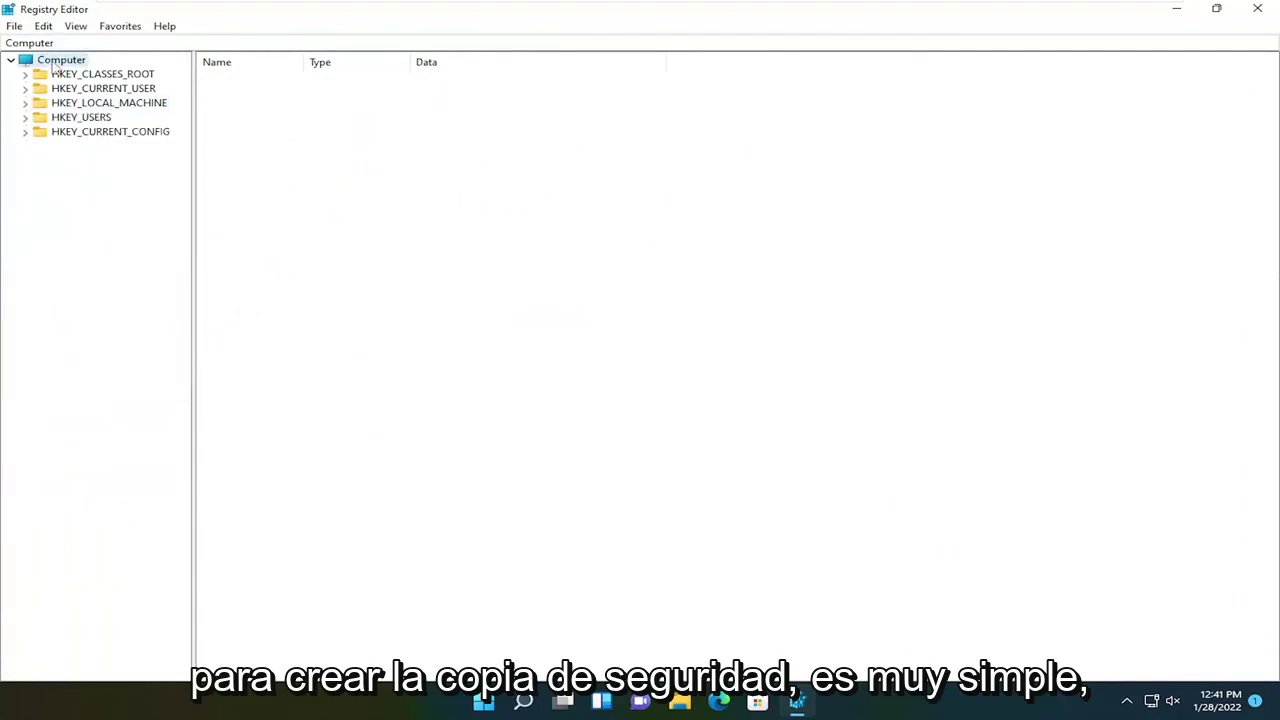
double_click(549, 9)
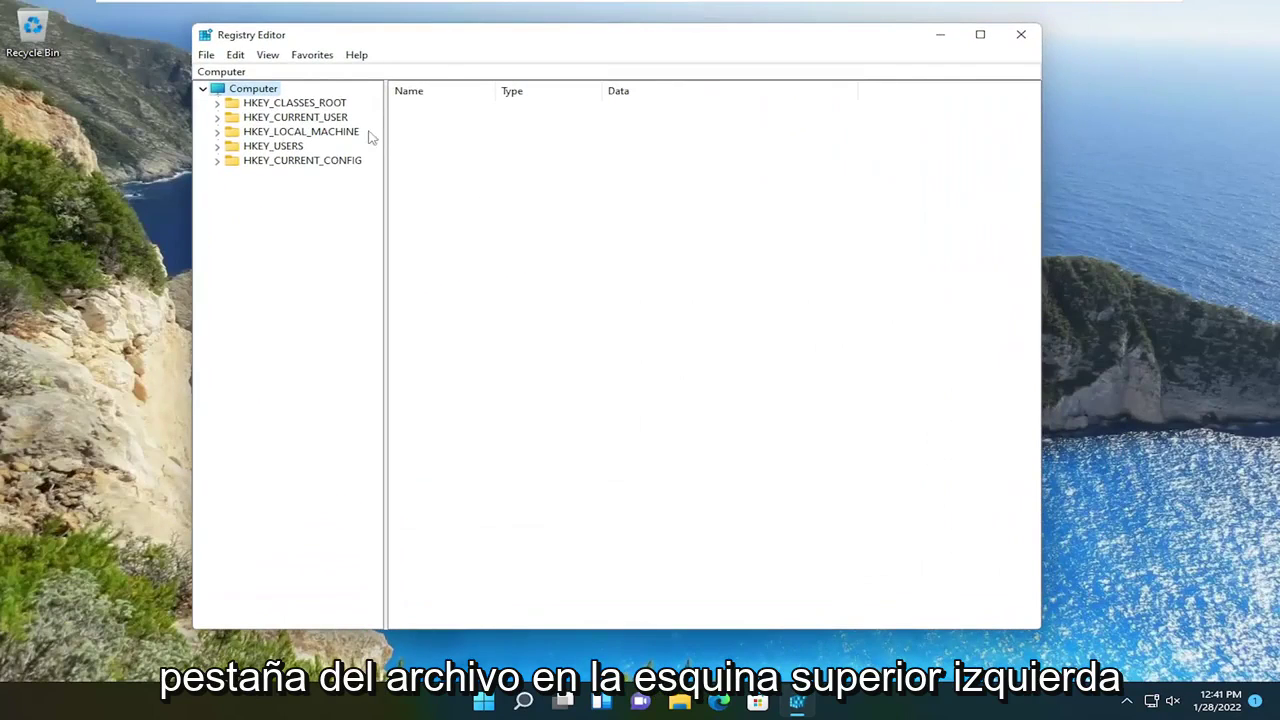
drag(385, 140, 470, 140)
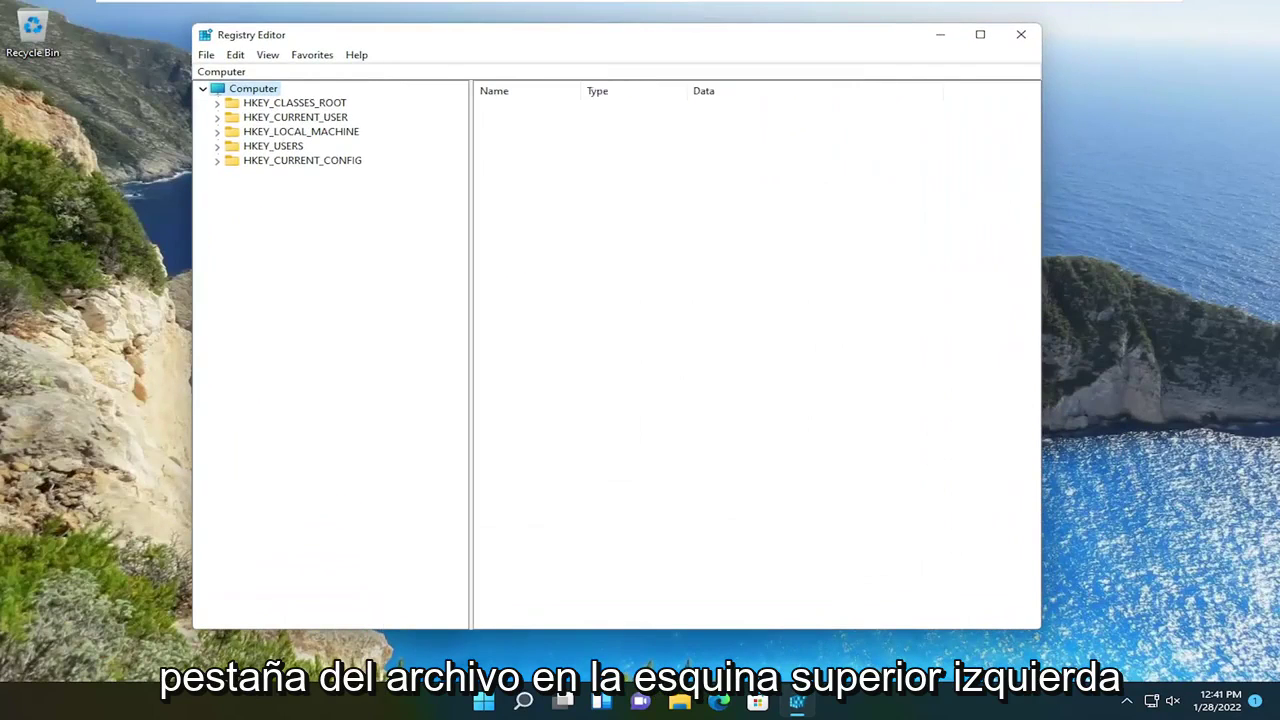
click(207, 55)
click(236, 92)
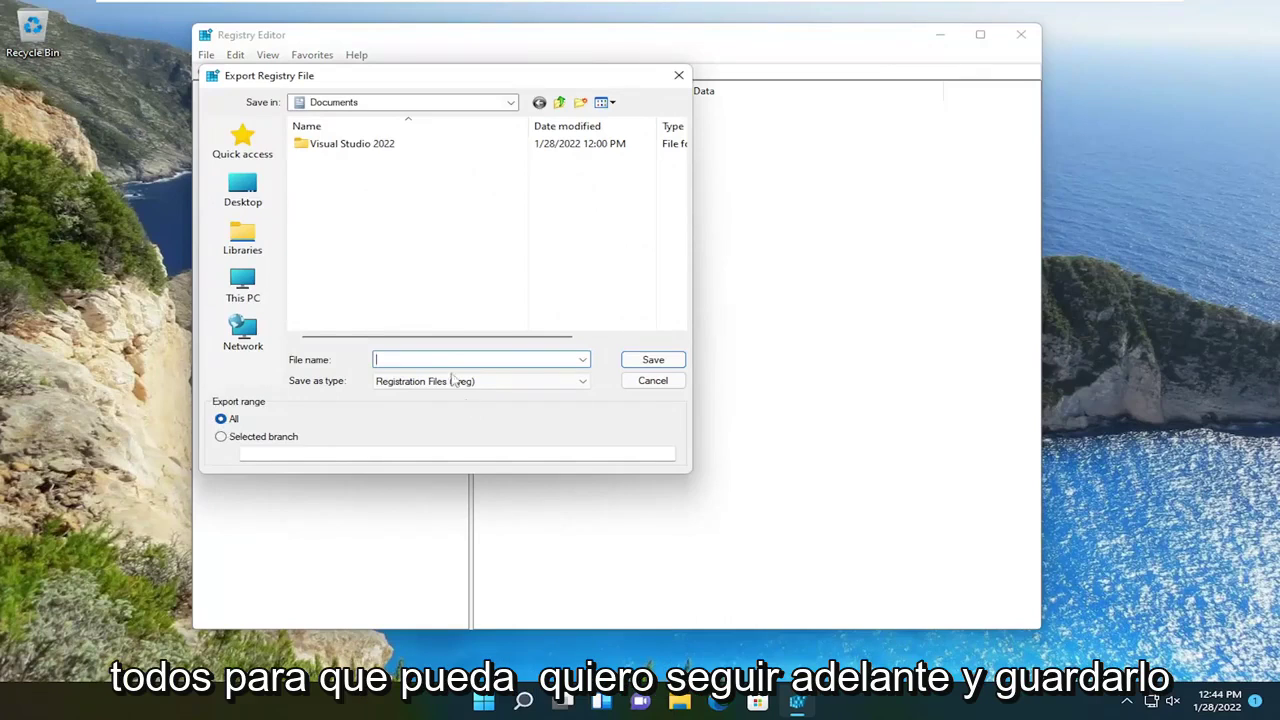
click(242, 190)
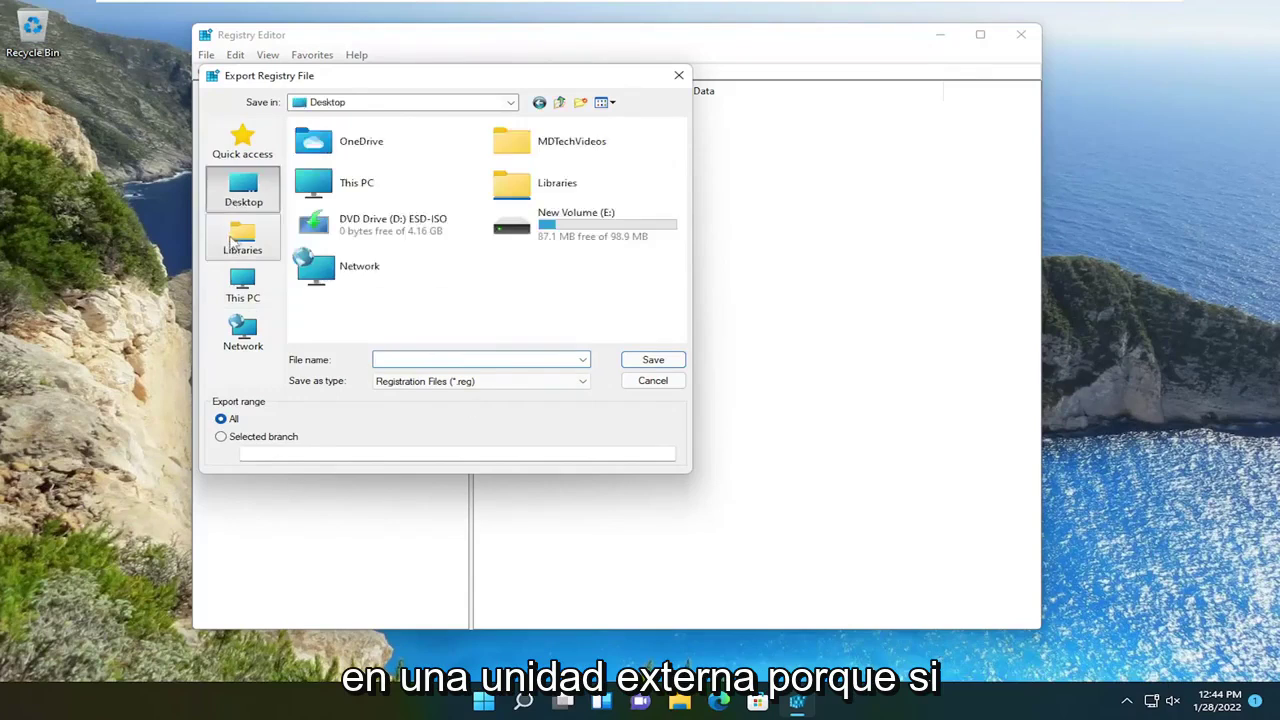
click(242, 238)
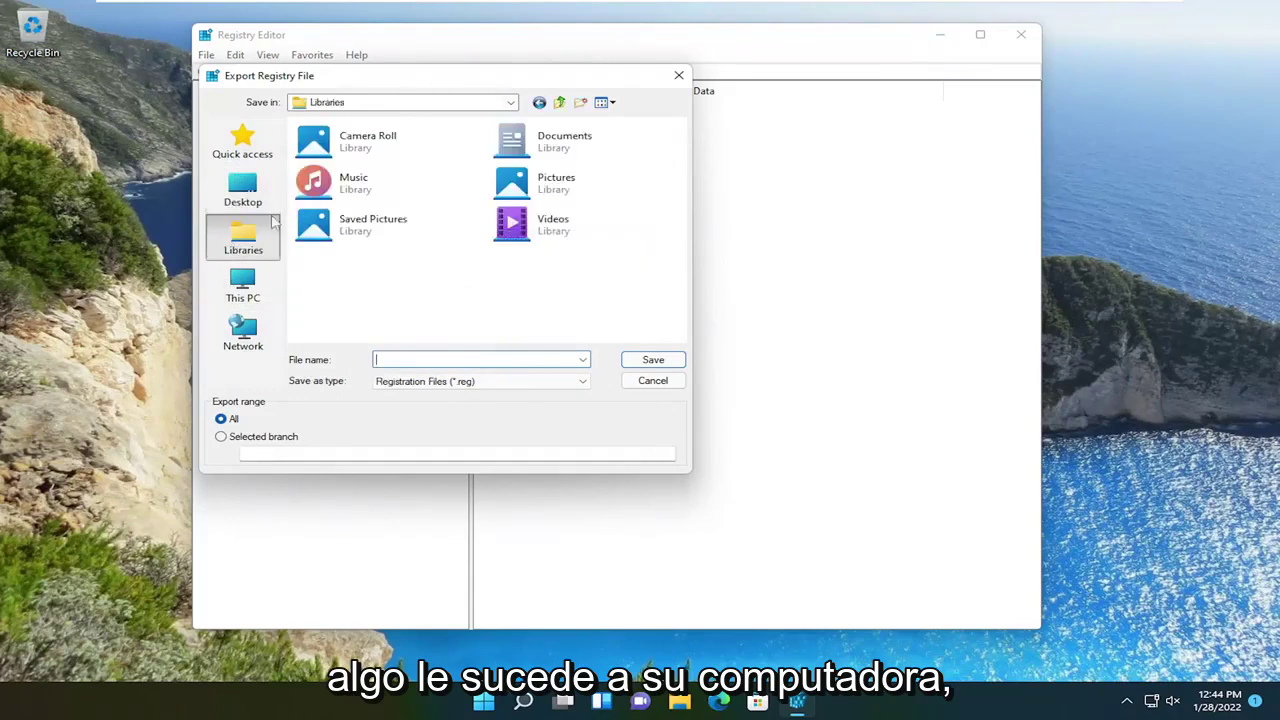
click(242, 192)
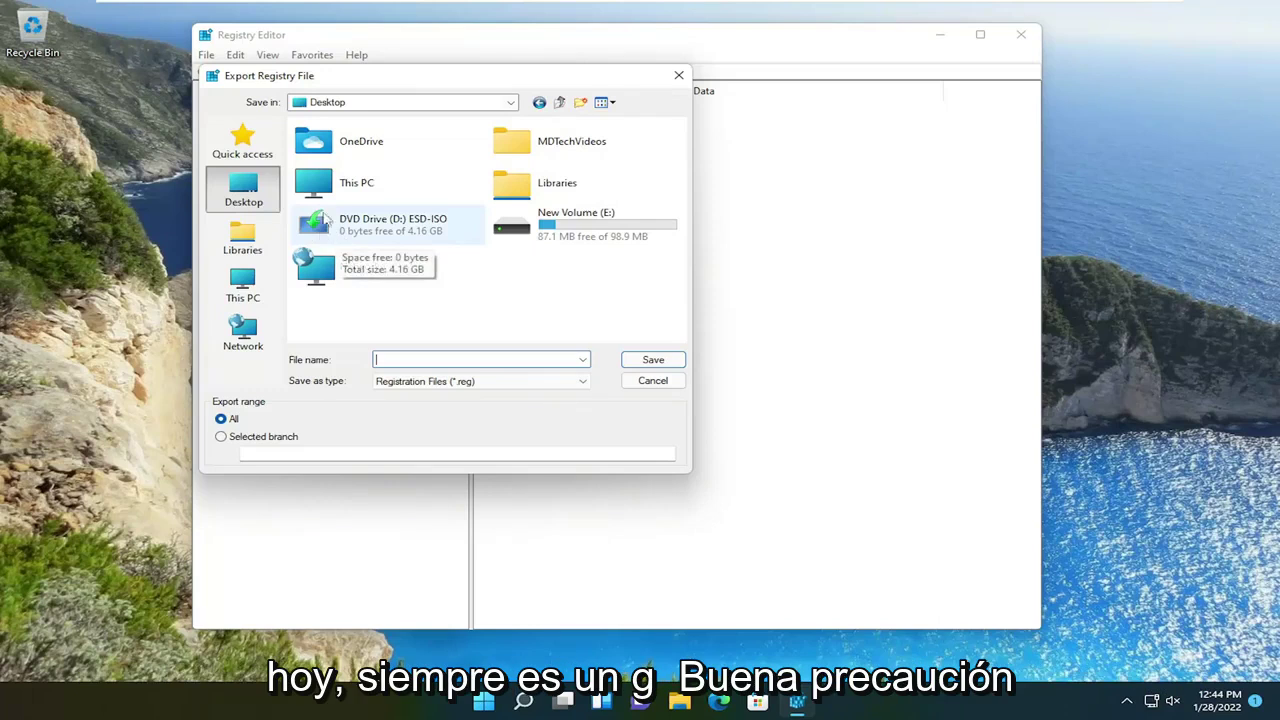
click(680, 76)
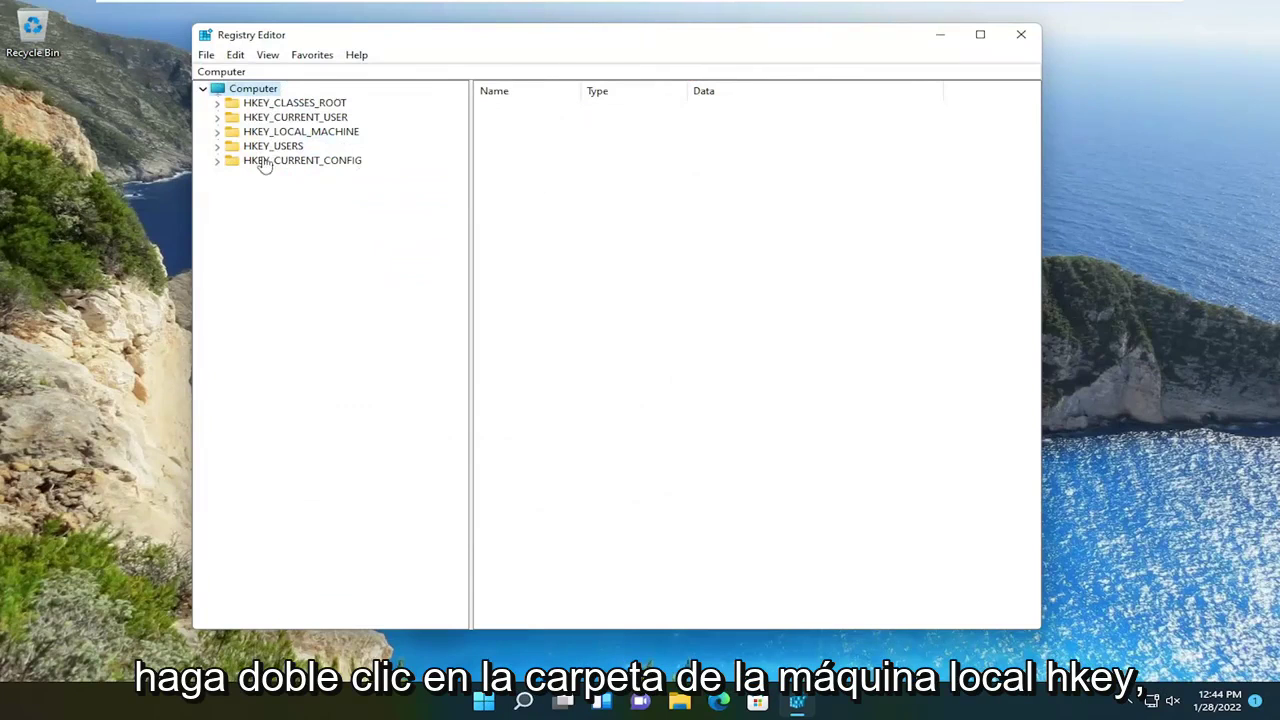
- Expand HKEY_LOCAL_MACHINE\SOFTWARE\Microsoft\Windows\CurrentVersion and select the MMDevices key
double_click(282, 133)
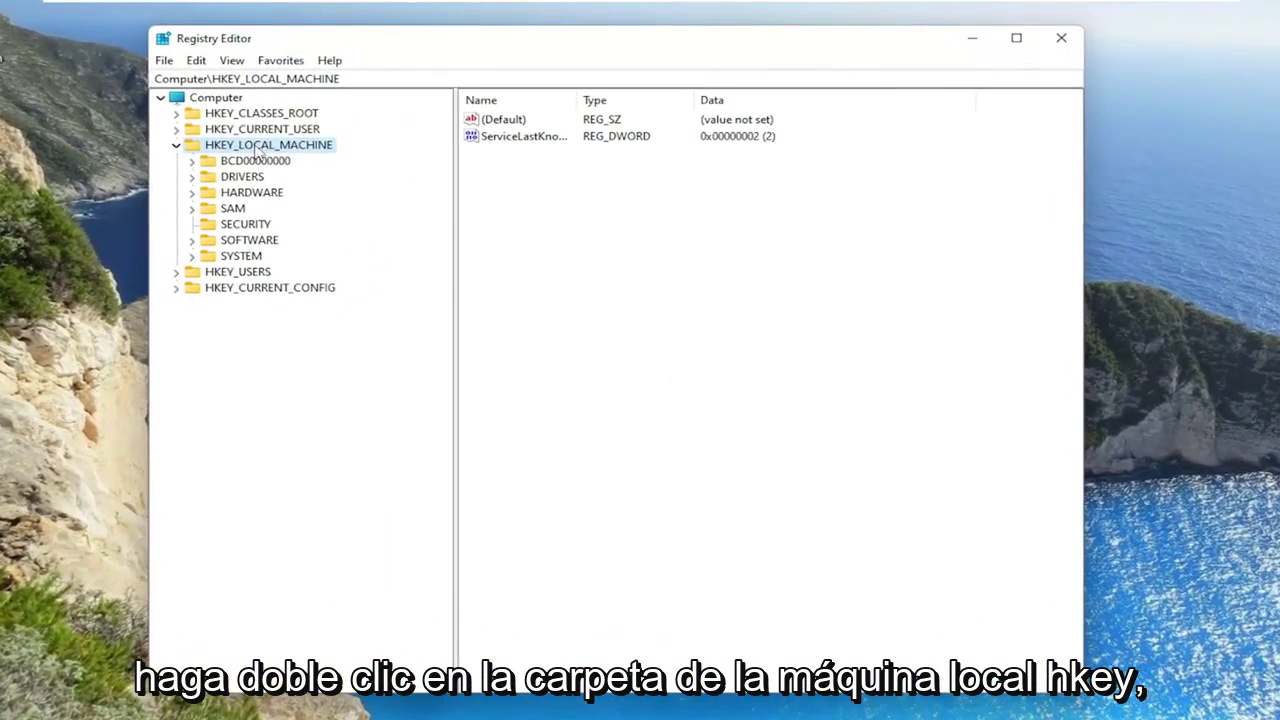
double_click(246, 241)
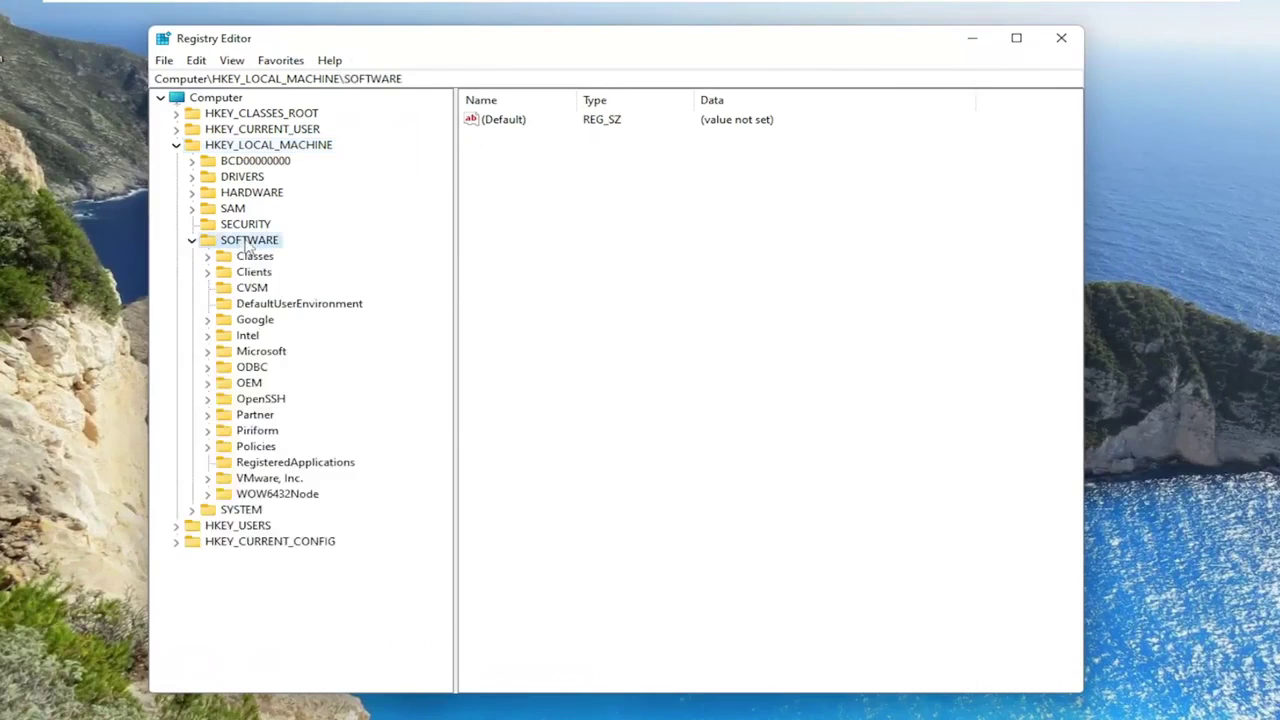
double_click(258, 352)
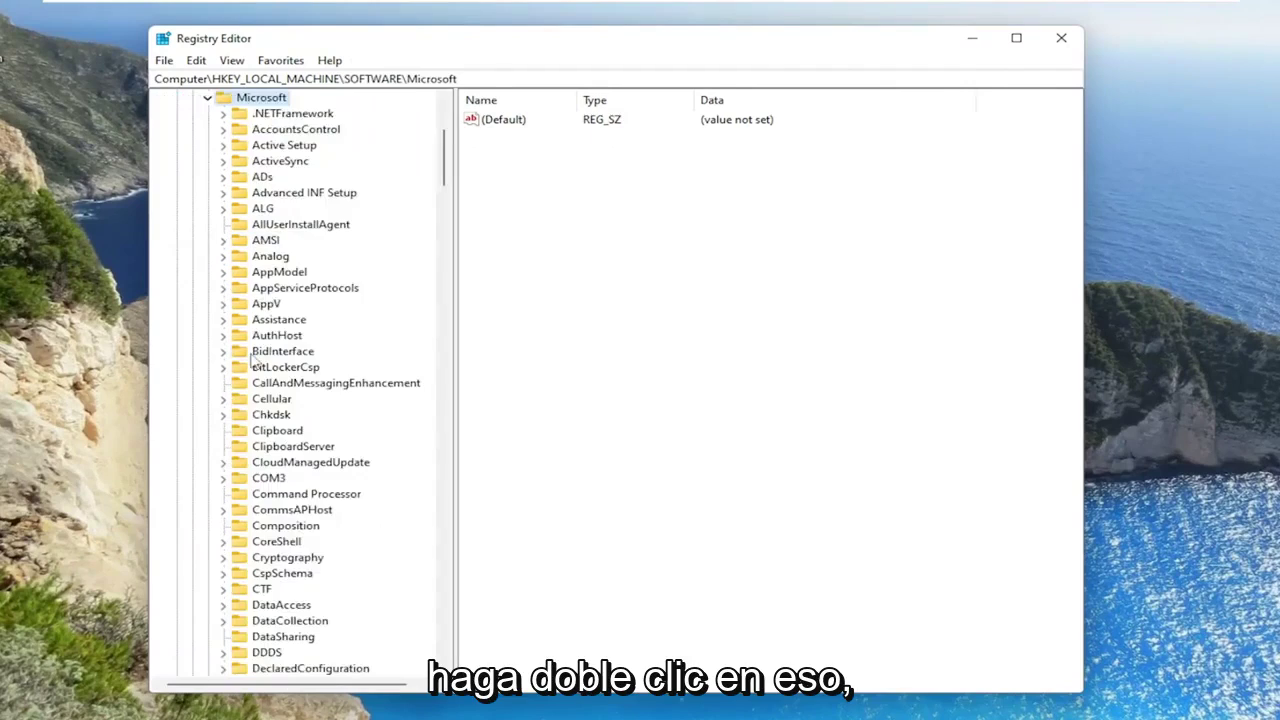
scroll(271, 400, down, 20)
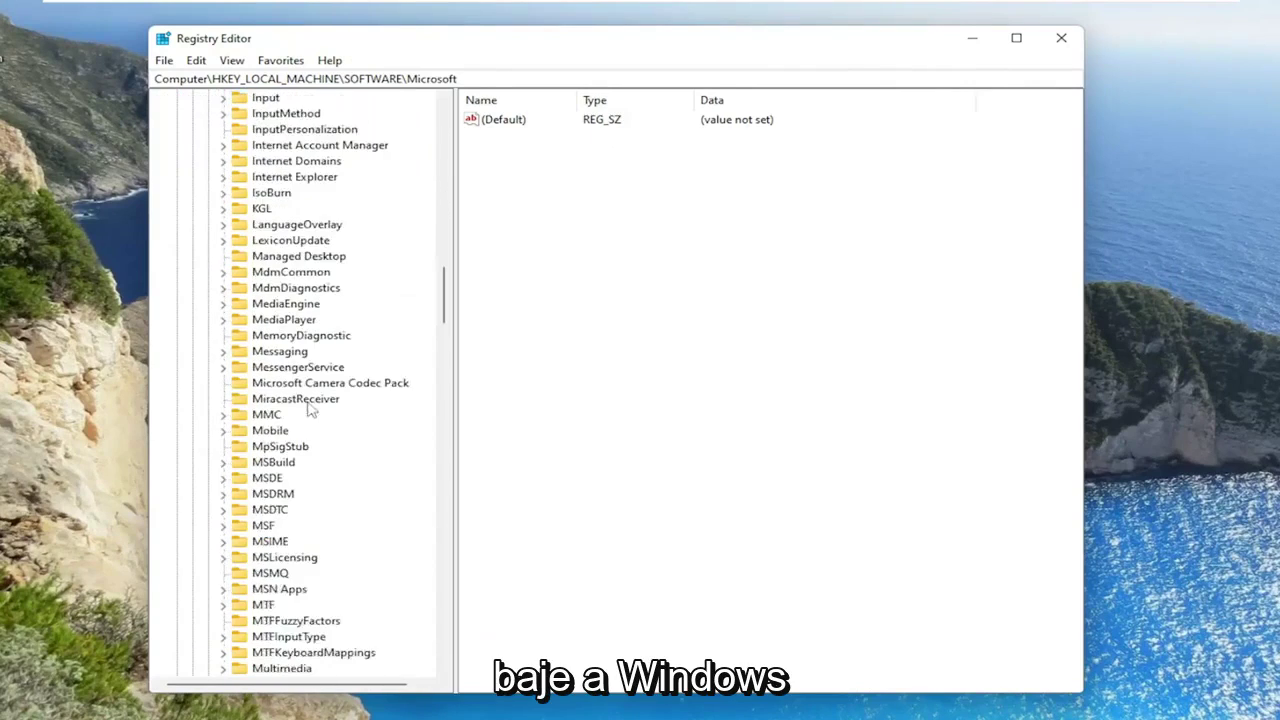
scroll(300, 430, down, 20)
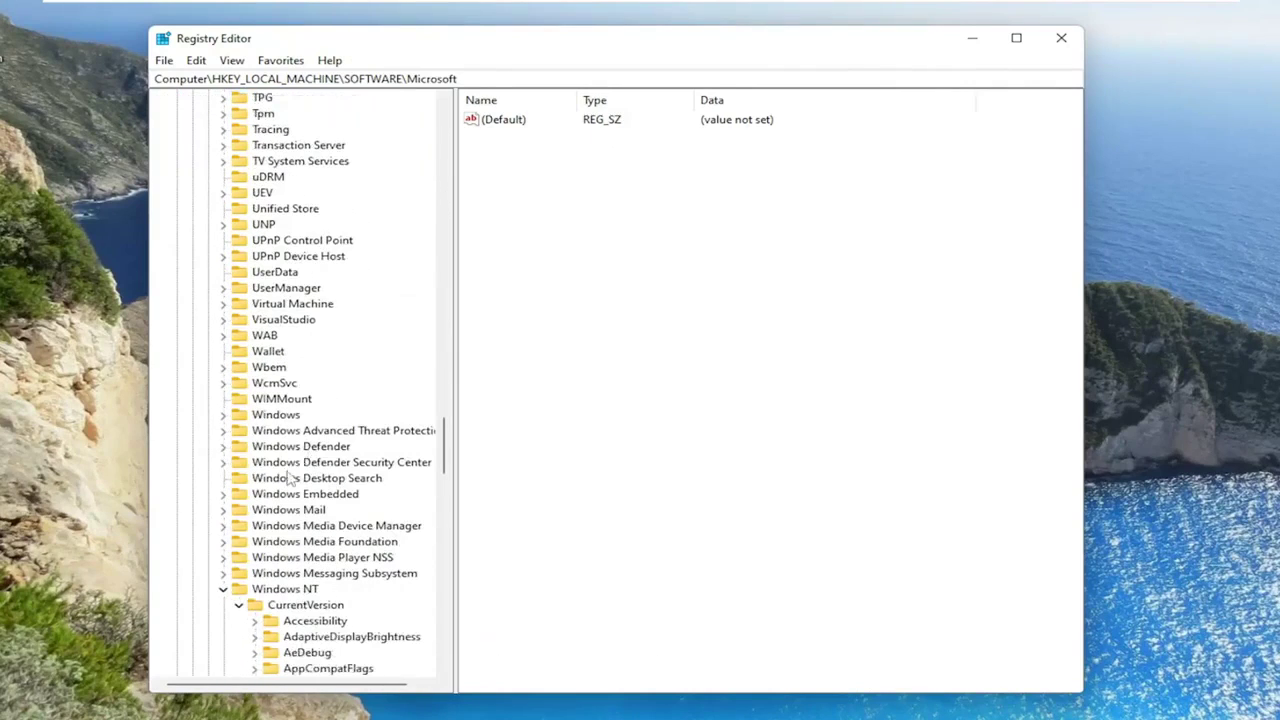
double_click(268, 414)
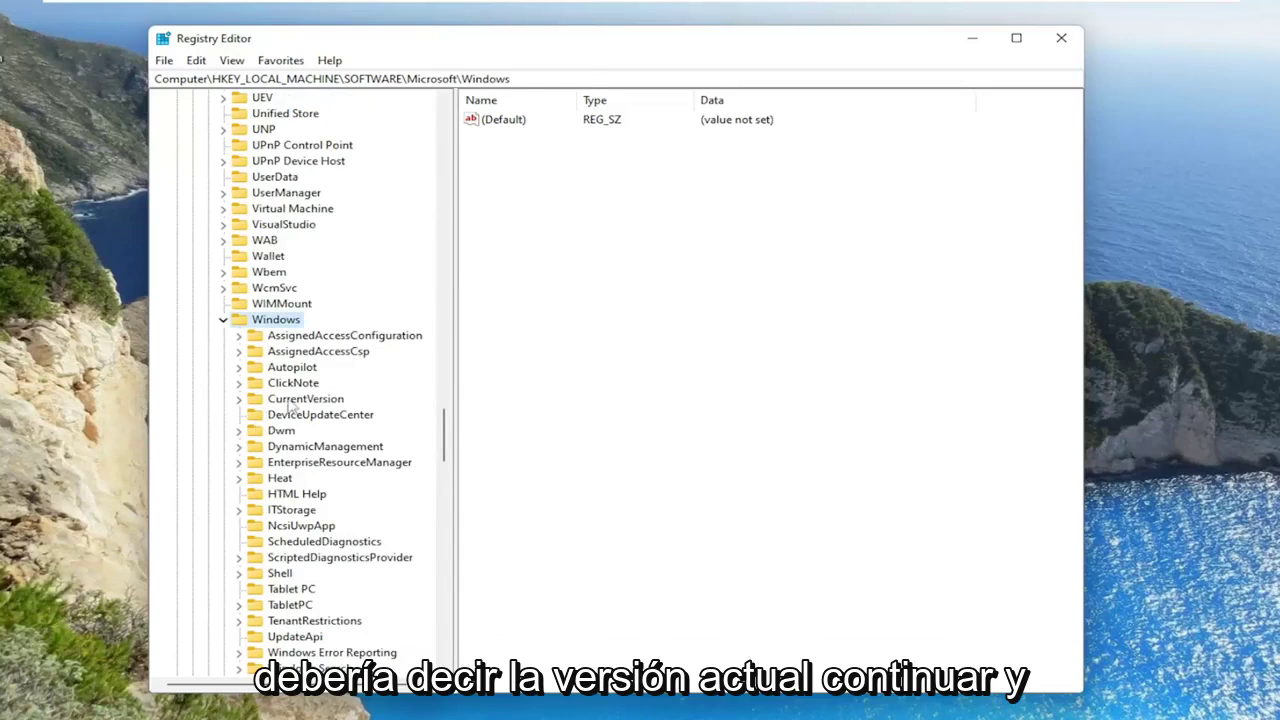
double_click(289, 400)
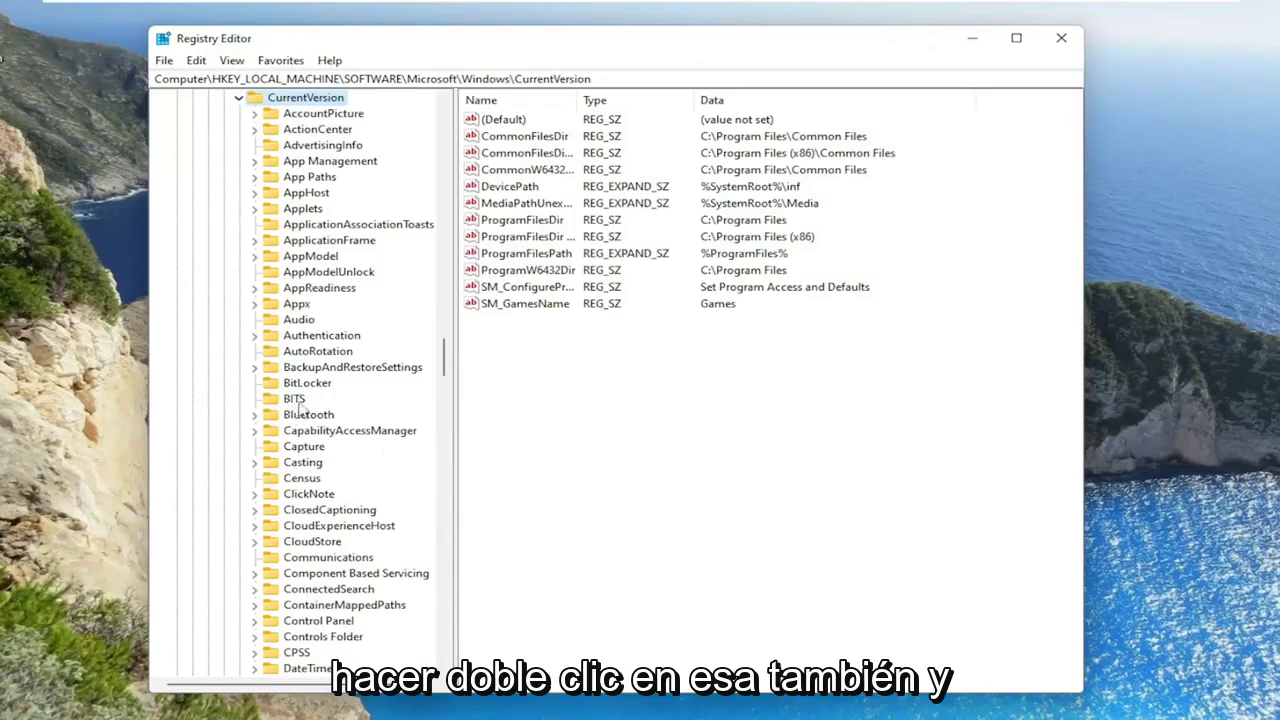
scroll(310, 404, down, 6)
scroll(325, 400, down, 14)
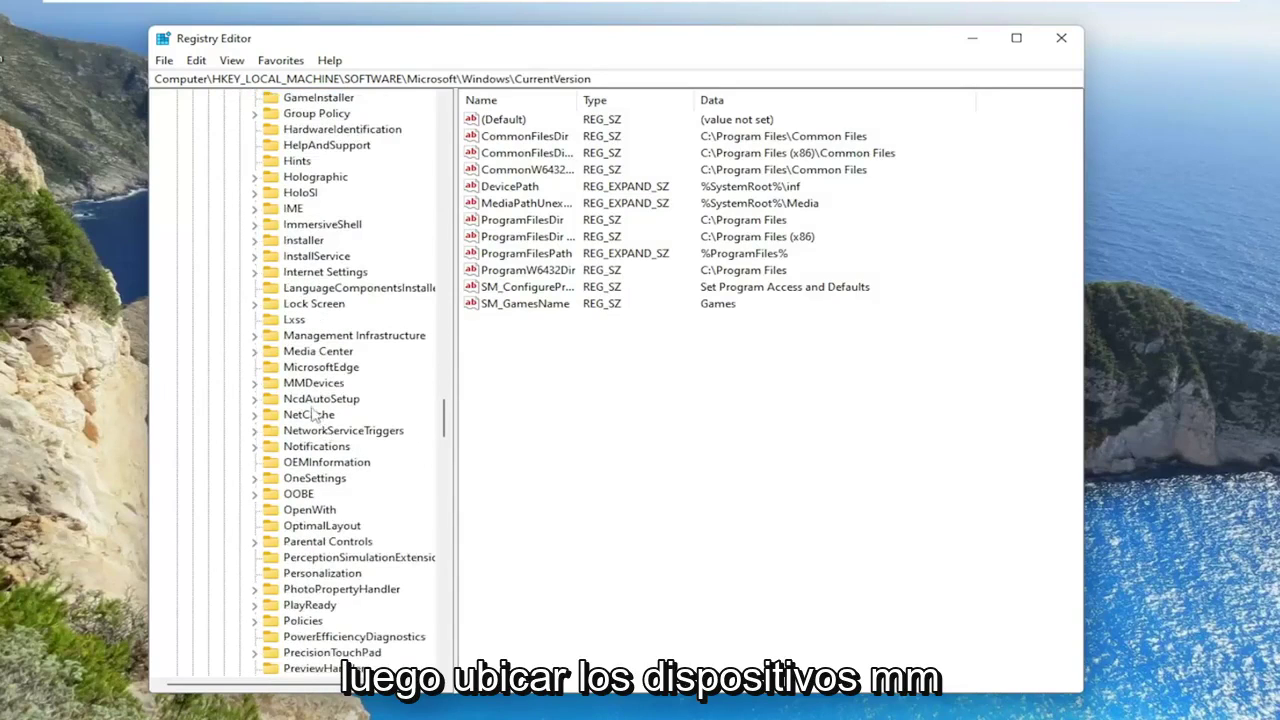
click(312, 385)
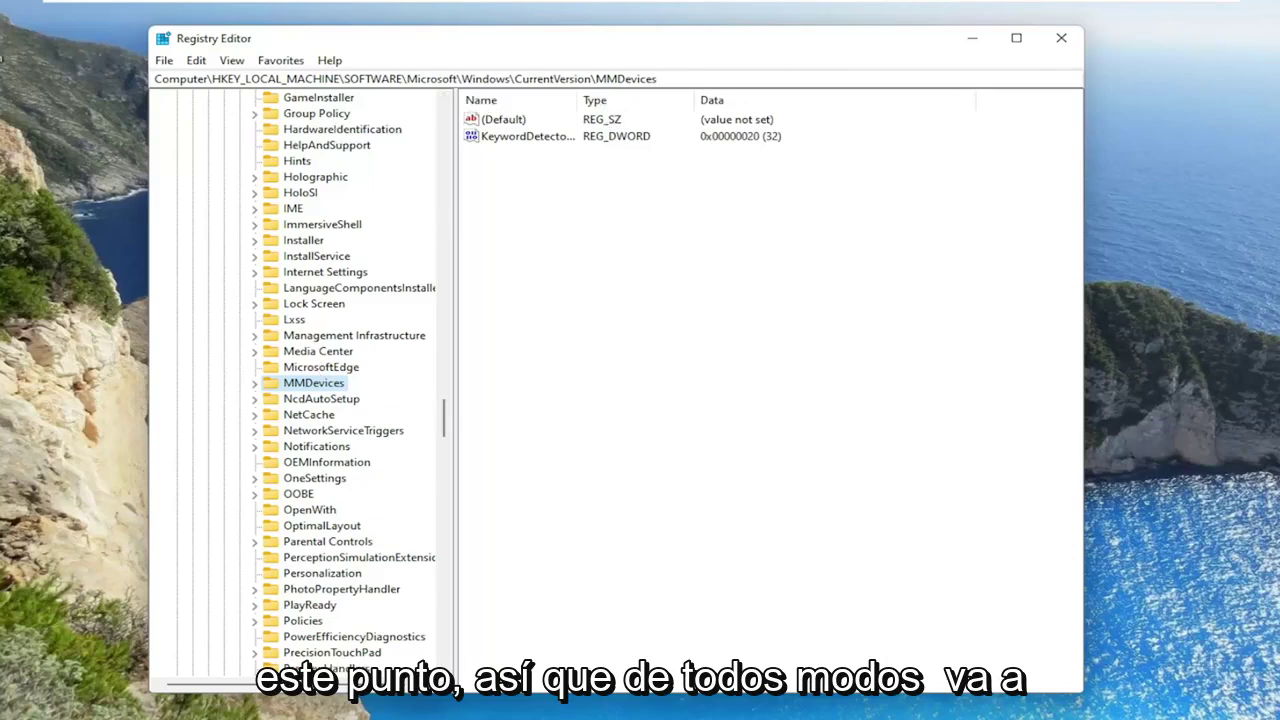
- Change the MMDevices key's owner to Everyone in its Advanced security settings and apply it
right_click(303, 386)
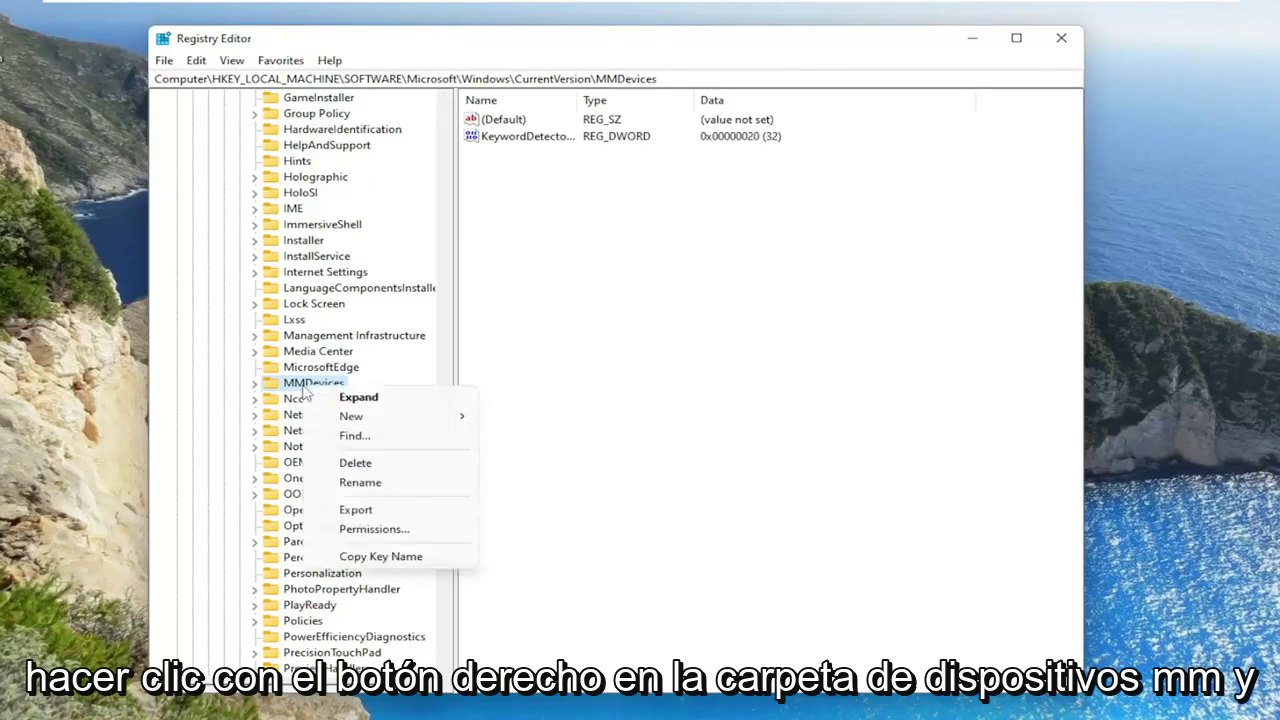
click(364, 531)
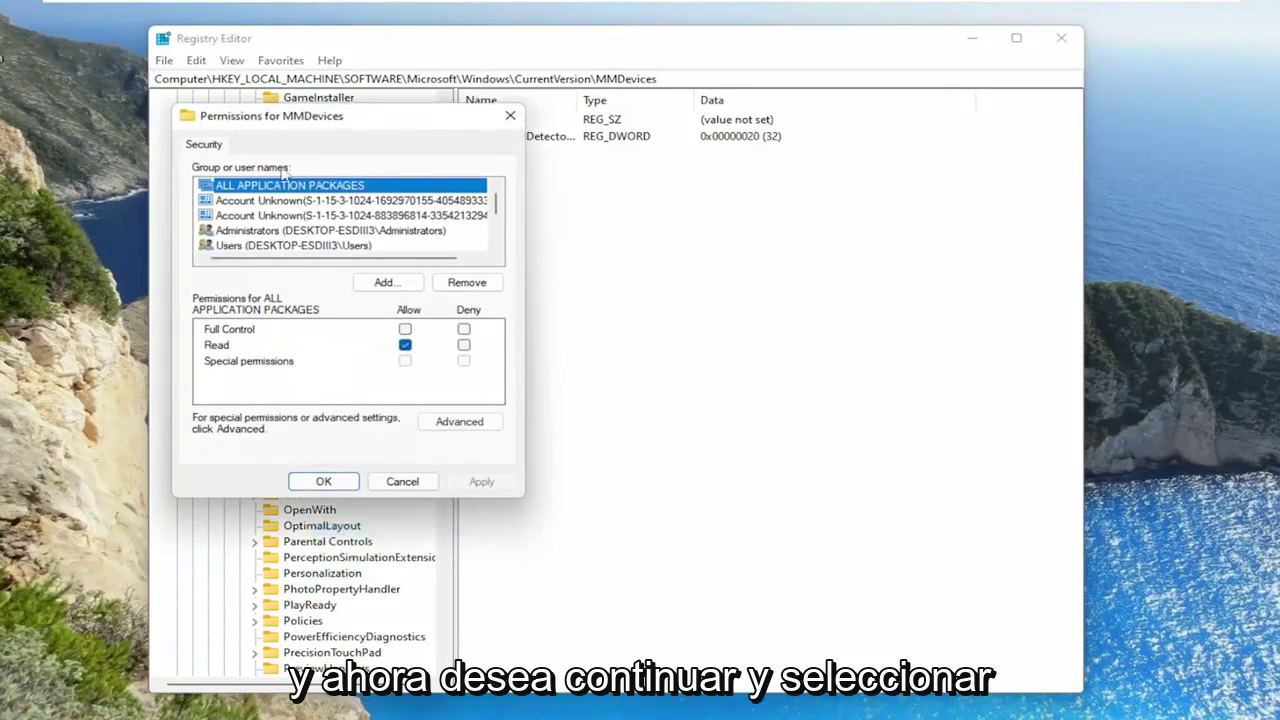
click(486, 427)
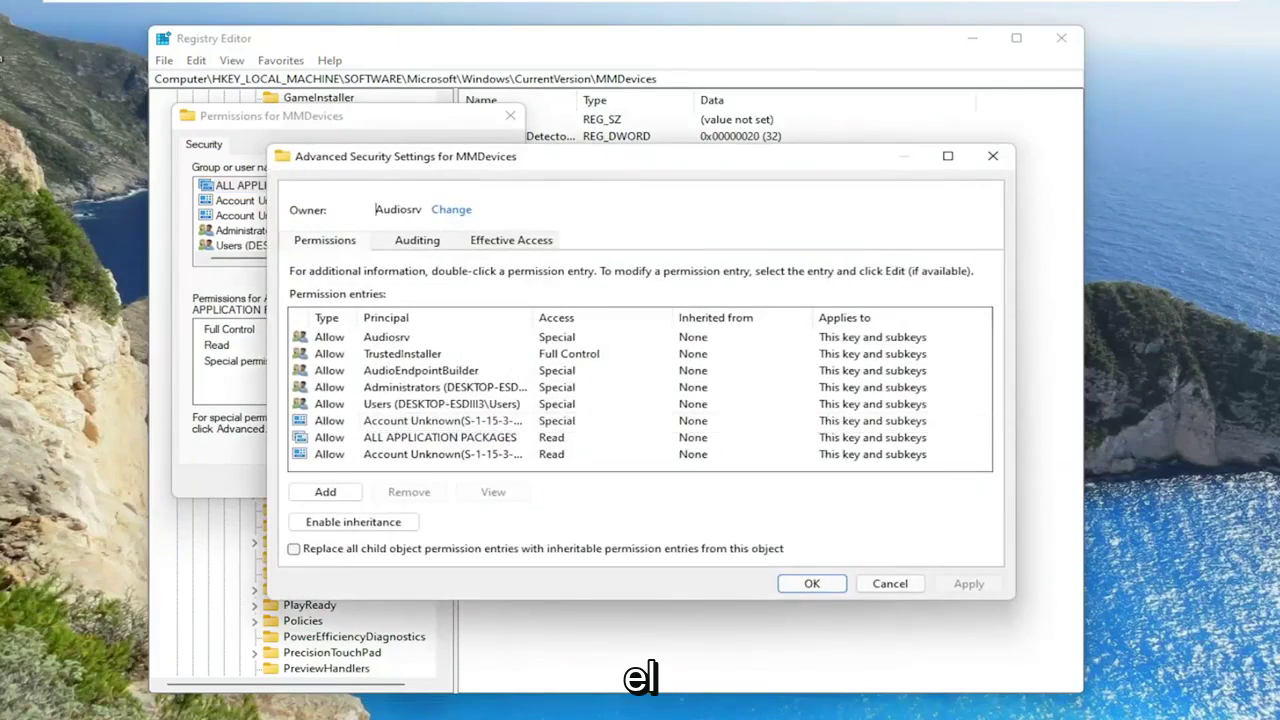
click(451, 209)
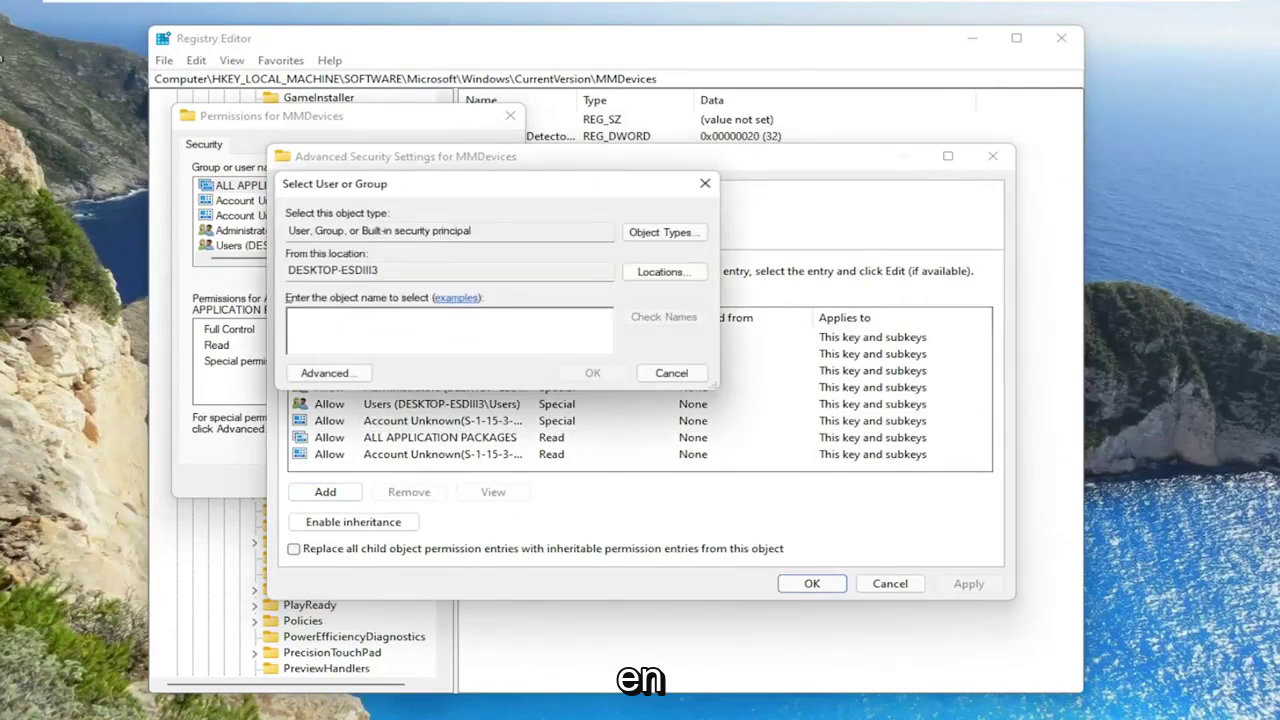
text(everyone)
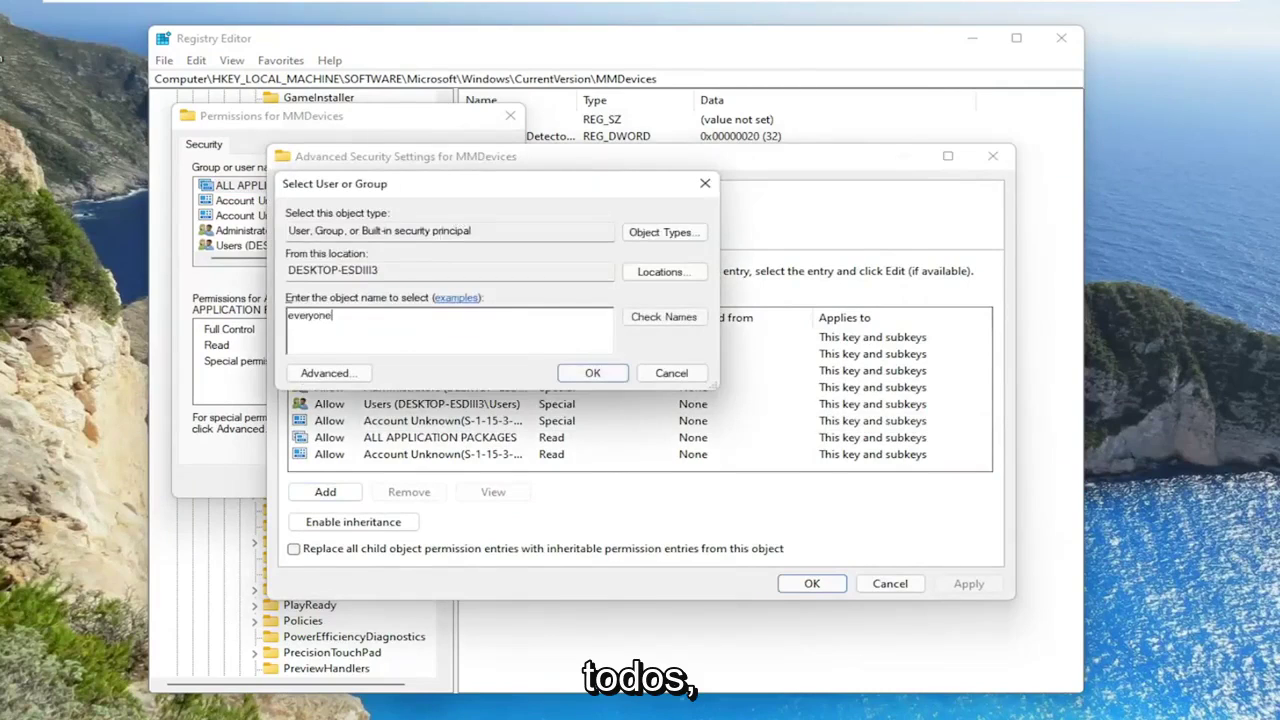
click(664, 317)
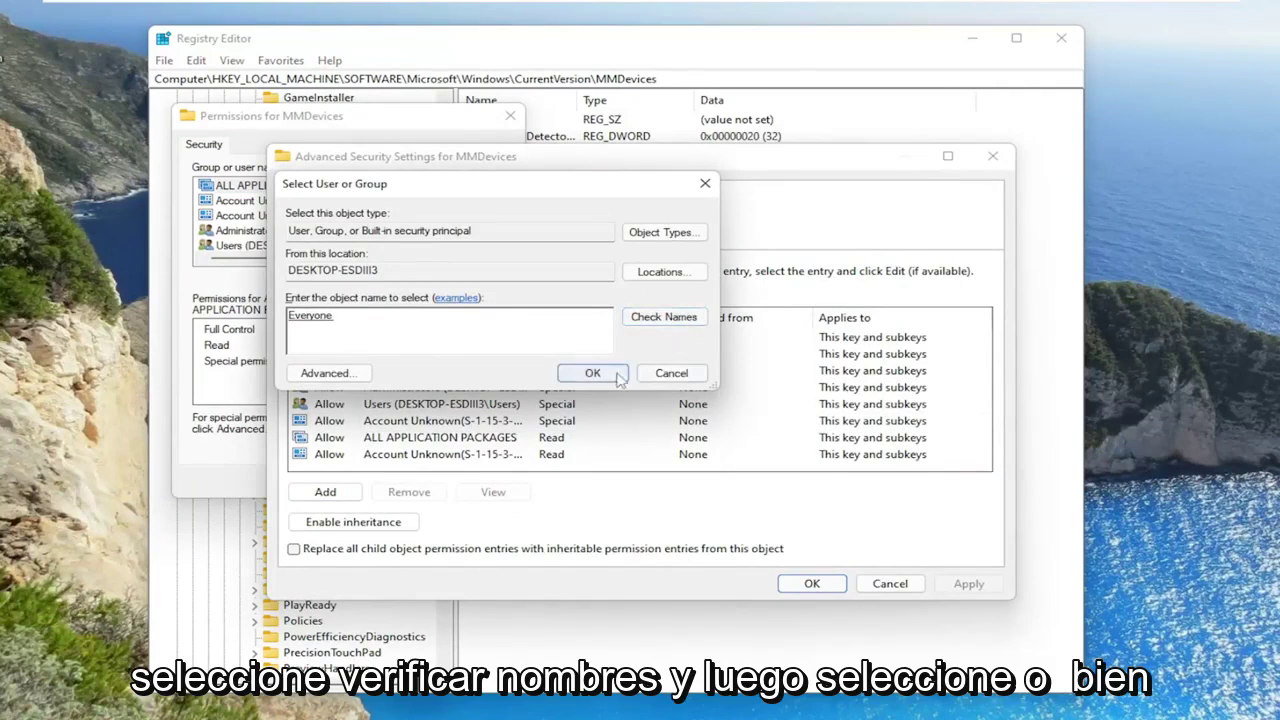
click(598, 376)
click(966, 584)
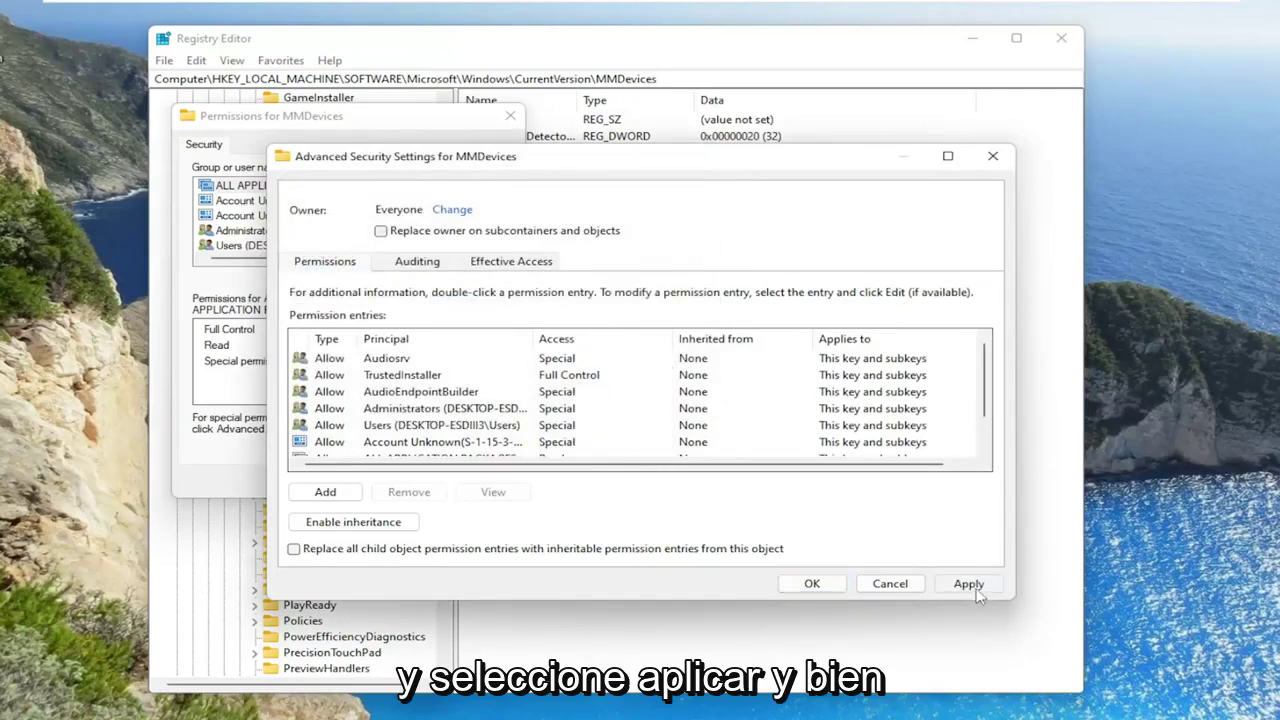
click(812, 584)
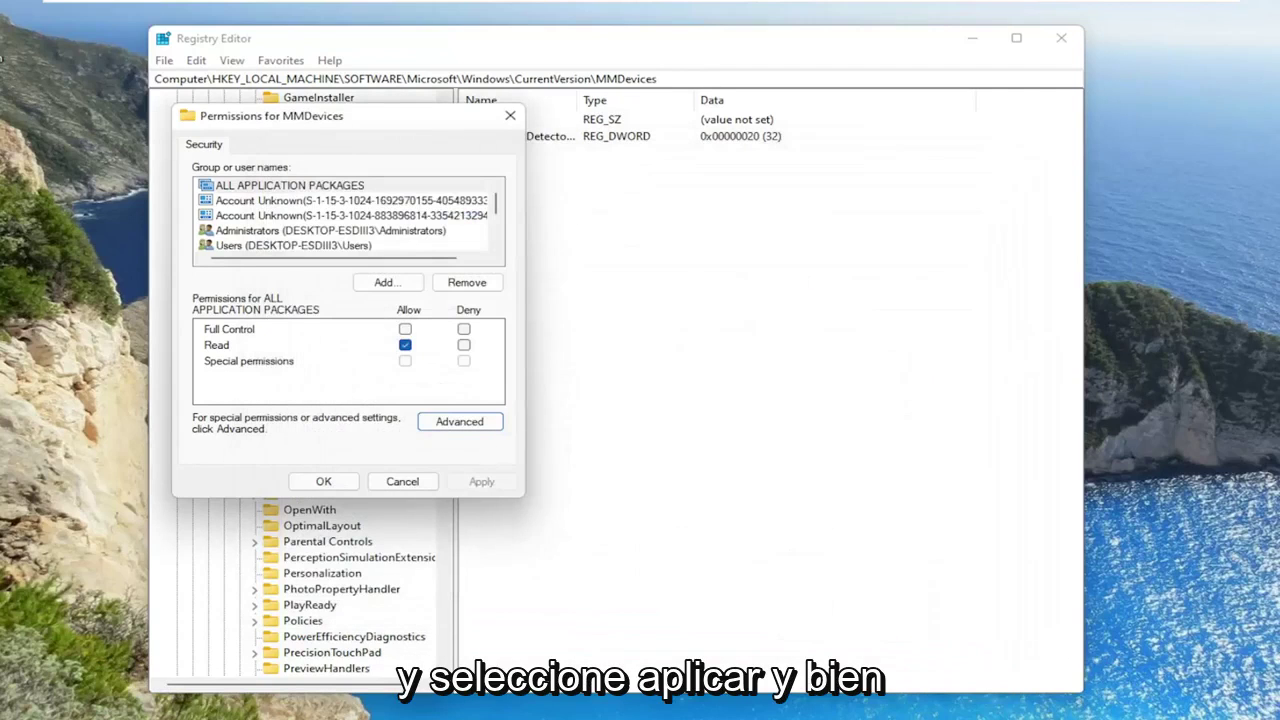
- Allow Full Control on MMDevices for ALL APPLICATION PACKAGES and Users, apply, and close Permissions
click(405, 329)
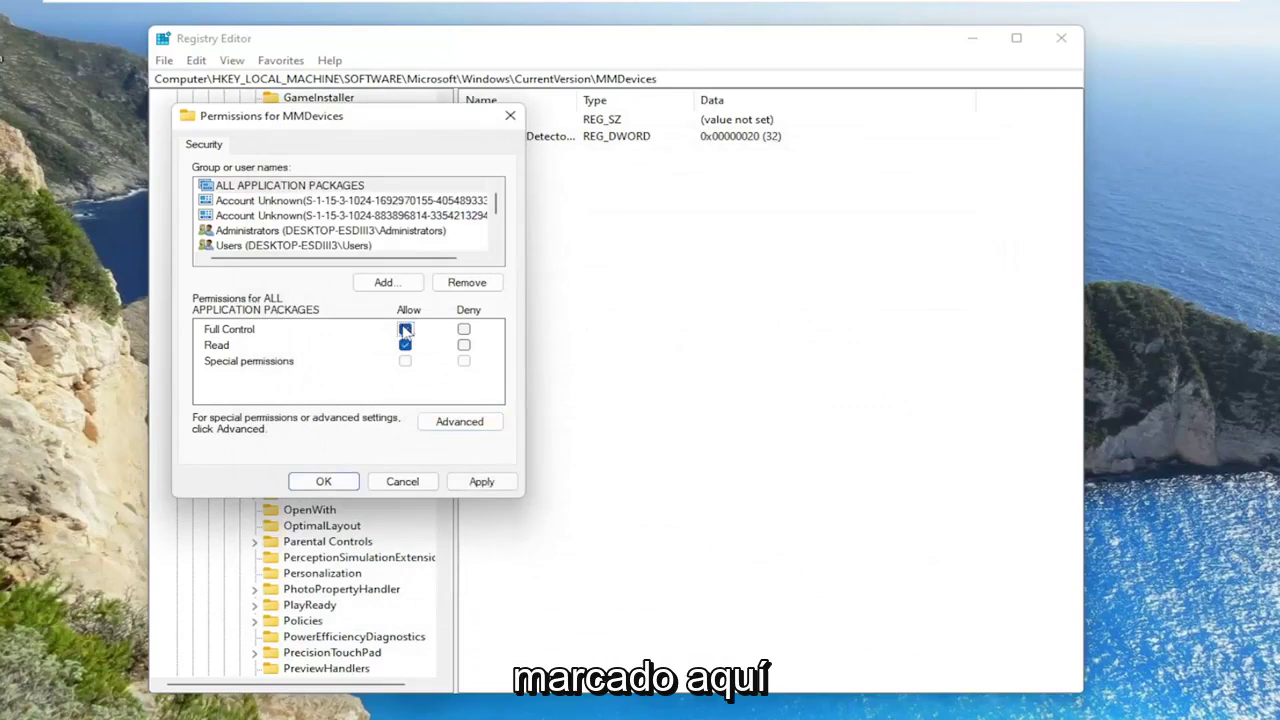
scroll(300, 220, down, 2)
scroll(300, 220, up, 2)
click(275, 245)
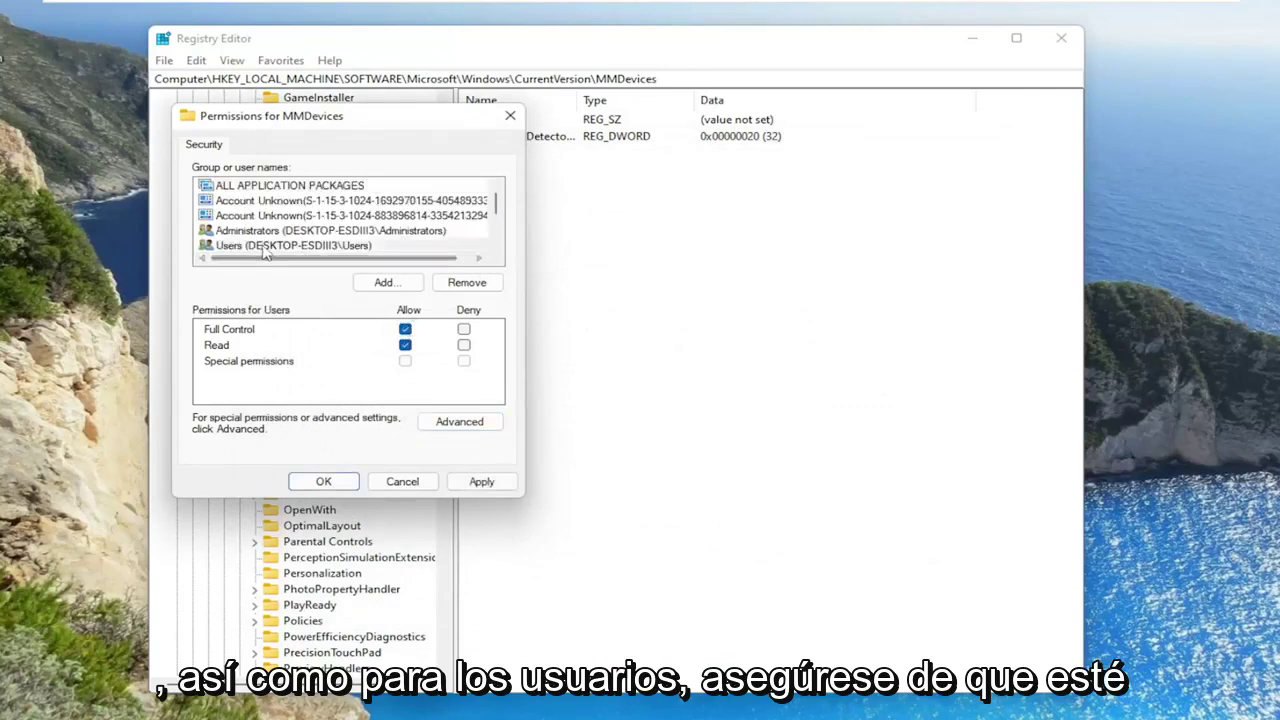
click(405, 329)
scroll(376, 250, down, 1)
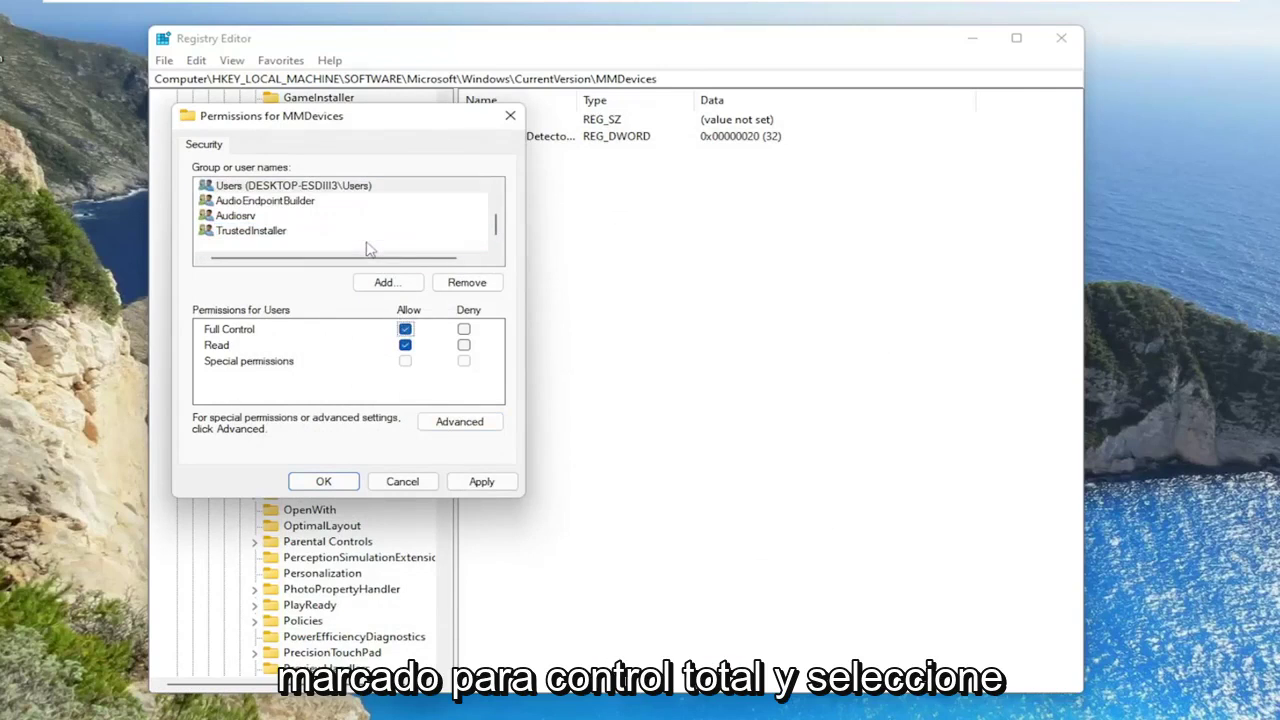
click(482, 481)
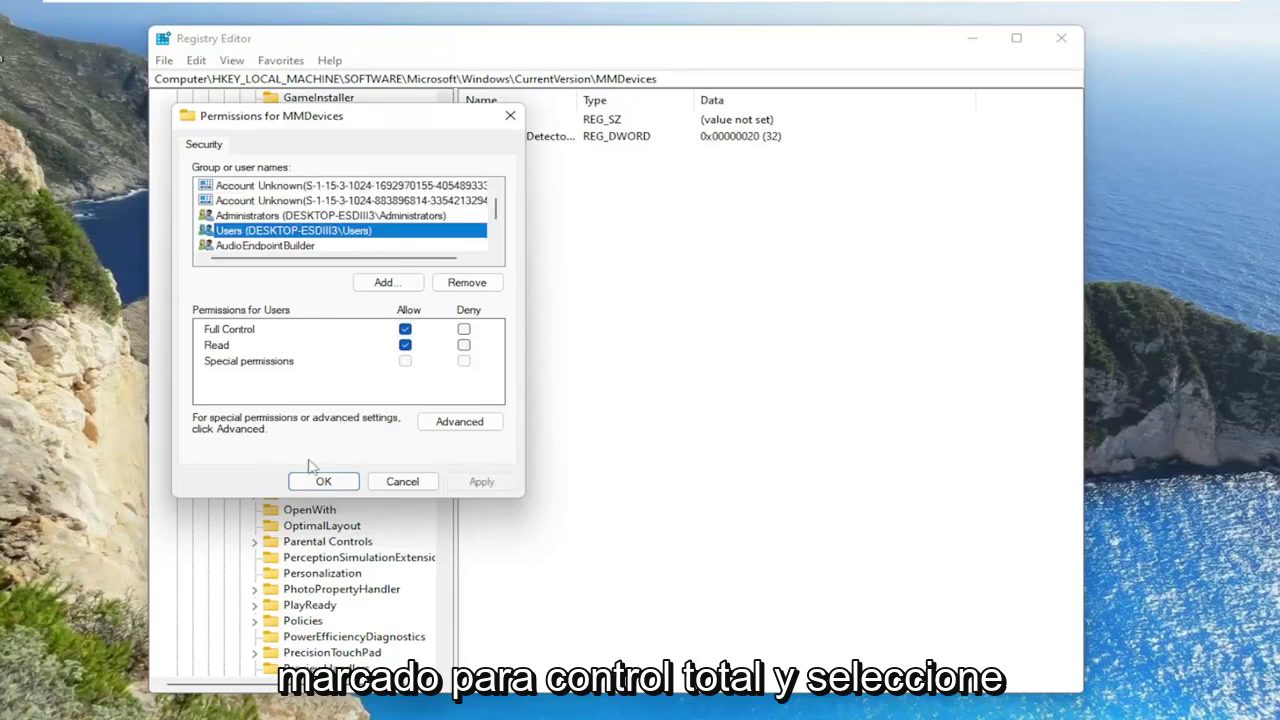
click(323, 481)
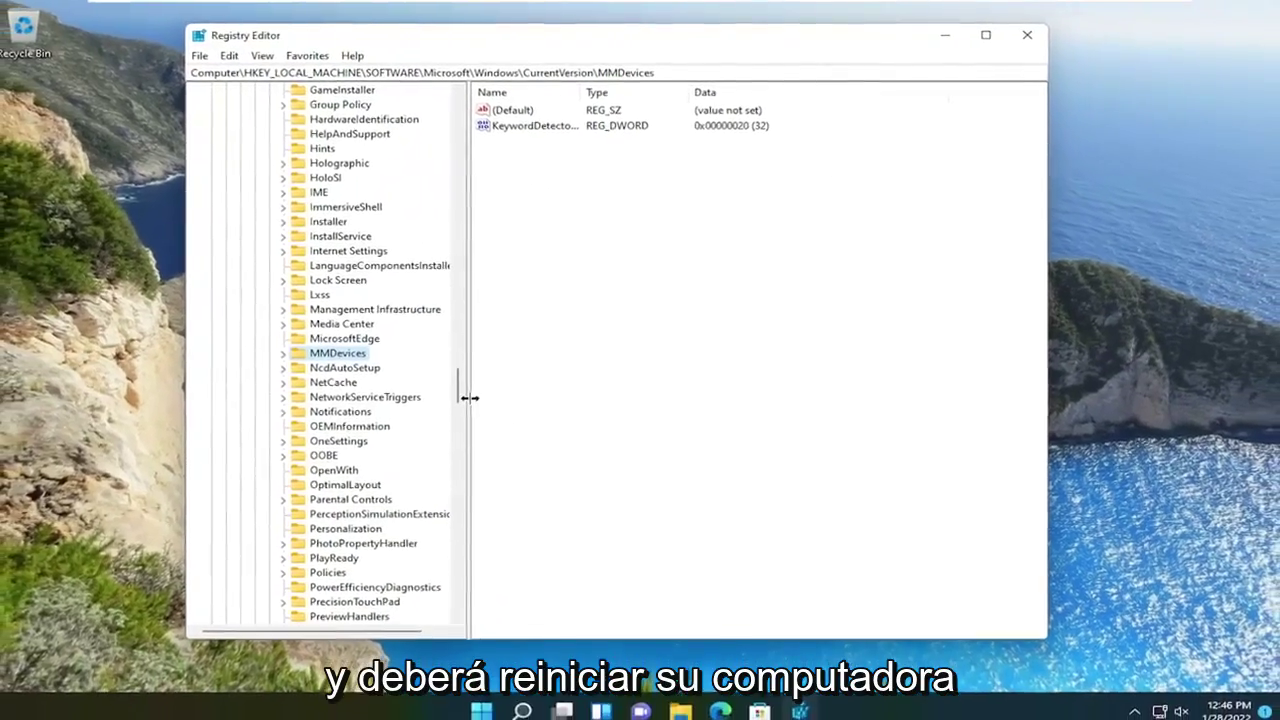
- Collapse CurrentVersion, Microsoft, SOFTWARE and HKEY_LOCAL_MACHINE back to Computer, then close Registry Editor
scroll(455, 375, up, 6)
scroll(462, 300, down, 3)
scroll(462, 300, up, 15)
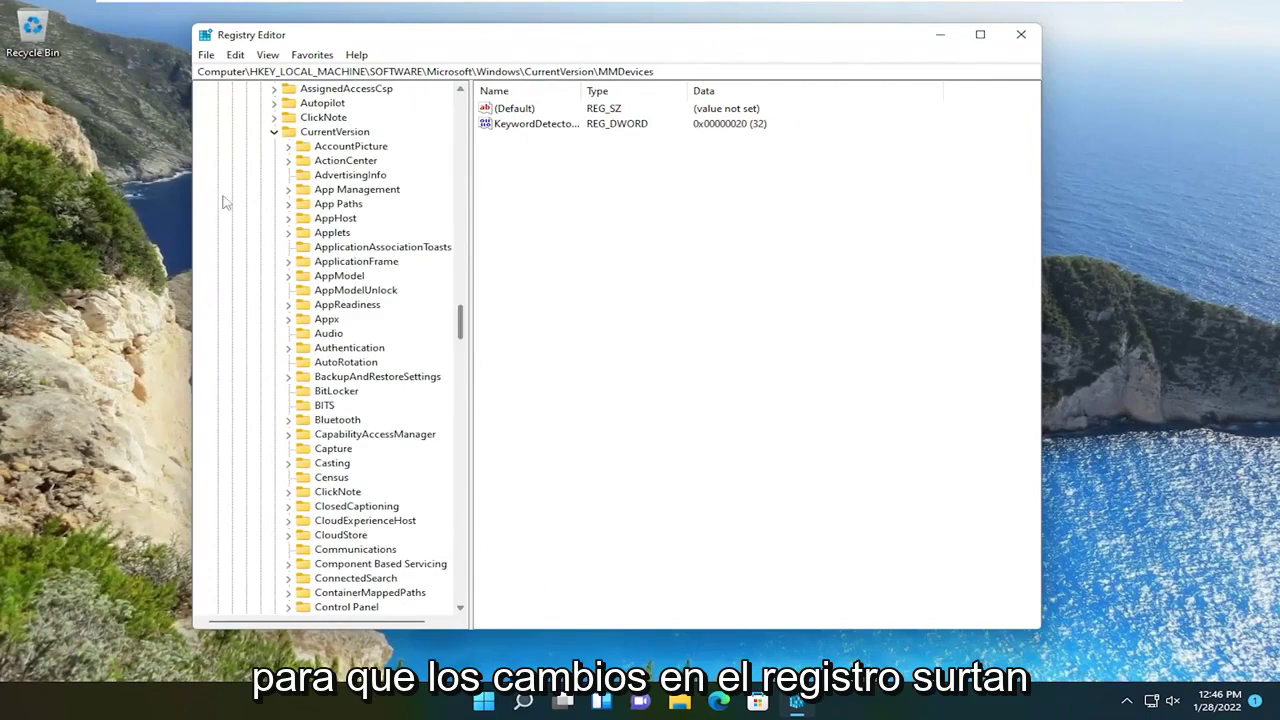
click(272, 134)
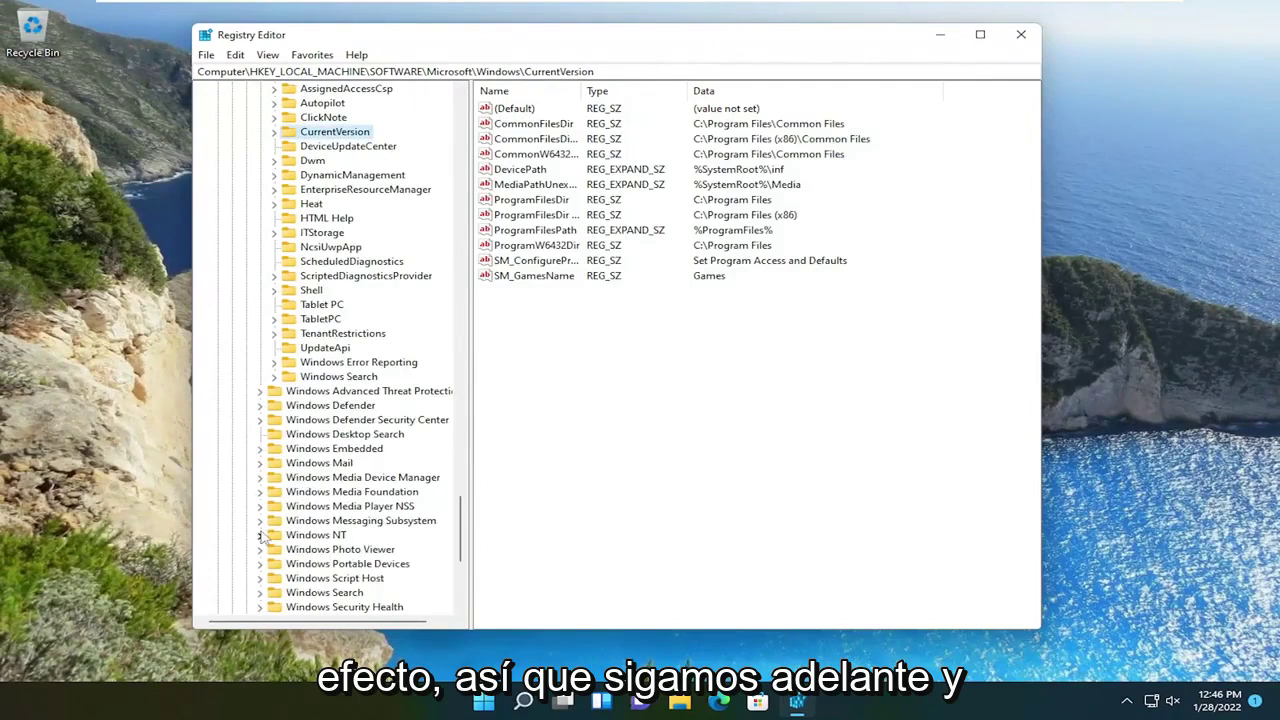
drag(456, 500, 456, 104)
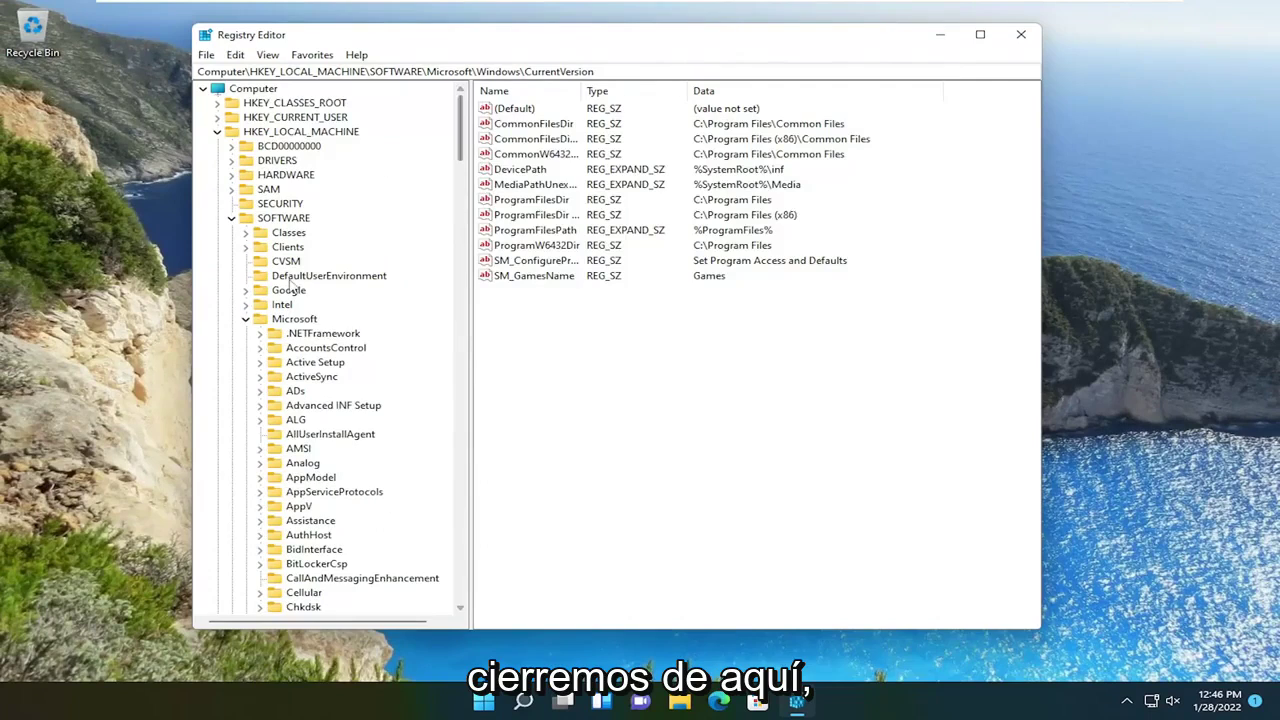
click(246, 319)
click(231, 218)
click(217, 131)
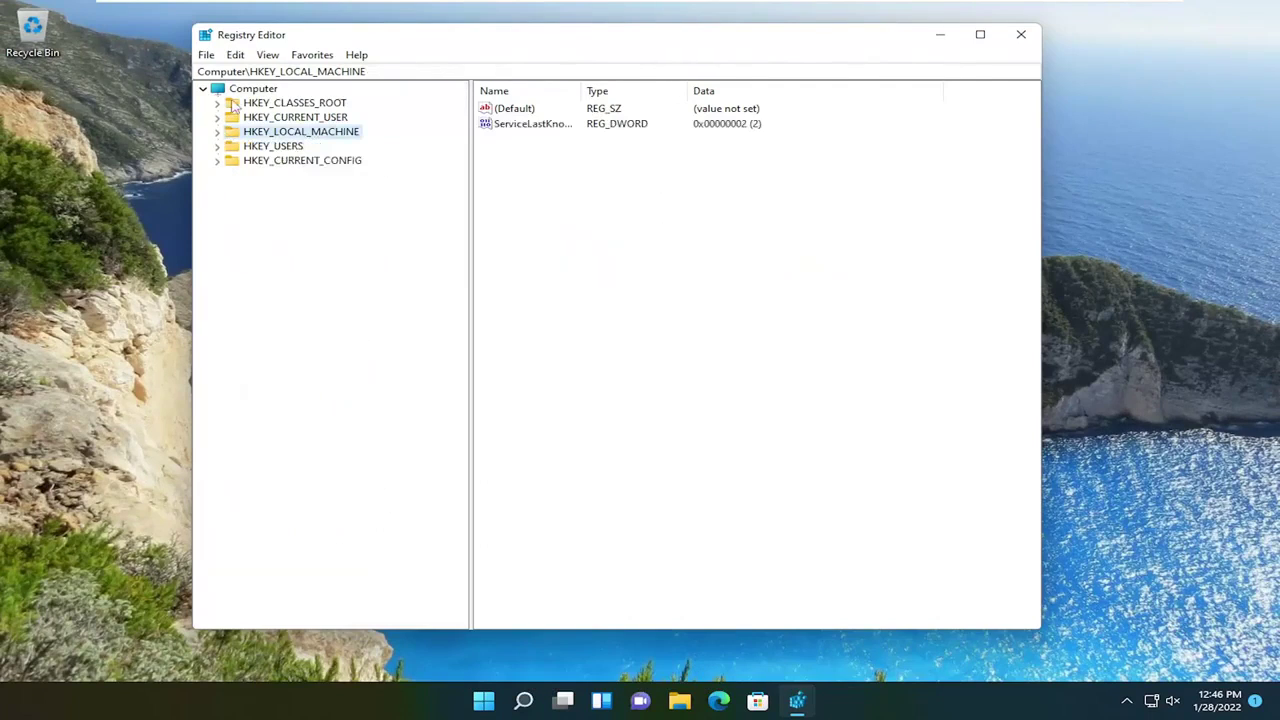
click(245, 90)
drag(456, 28, 537, 38)
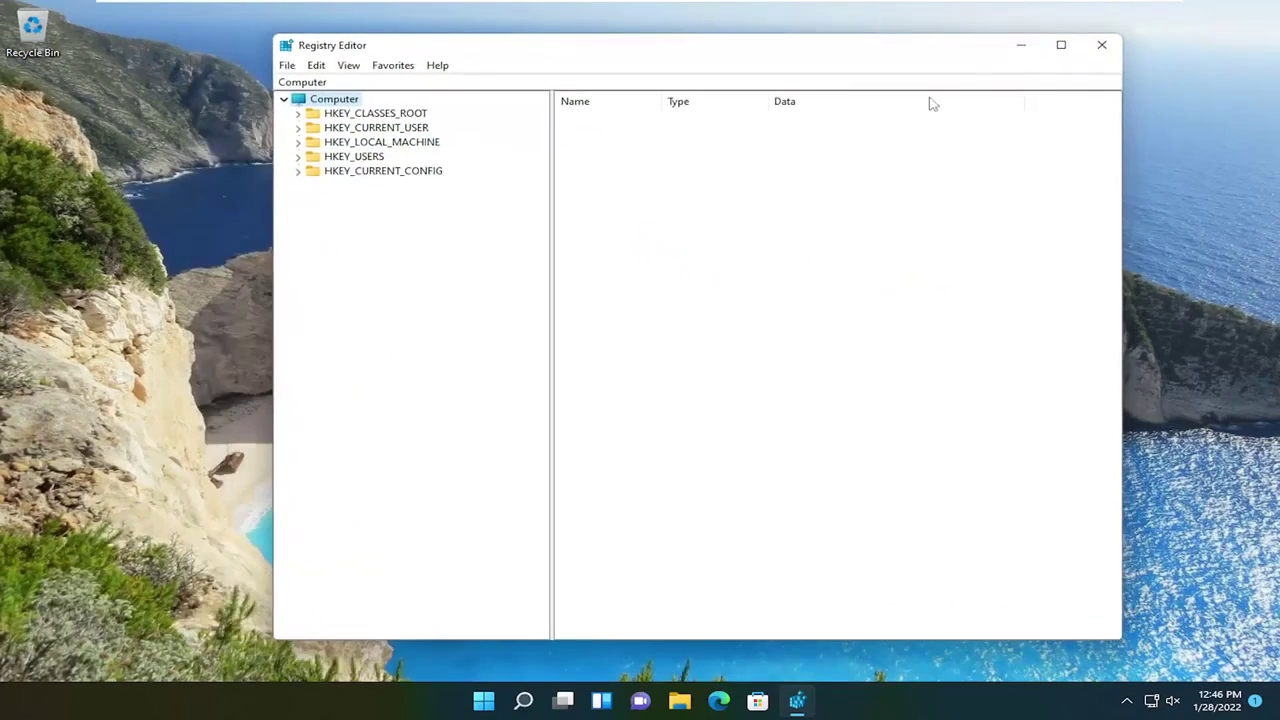
click(1104, 45)
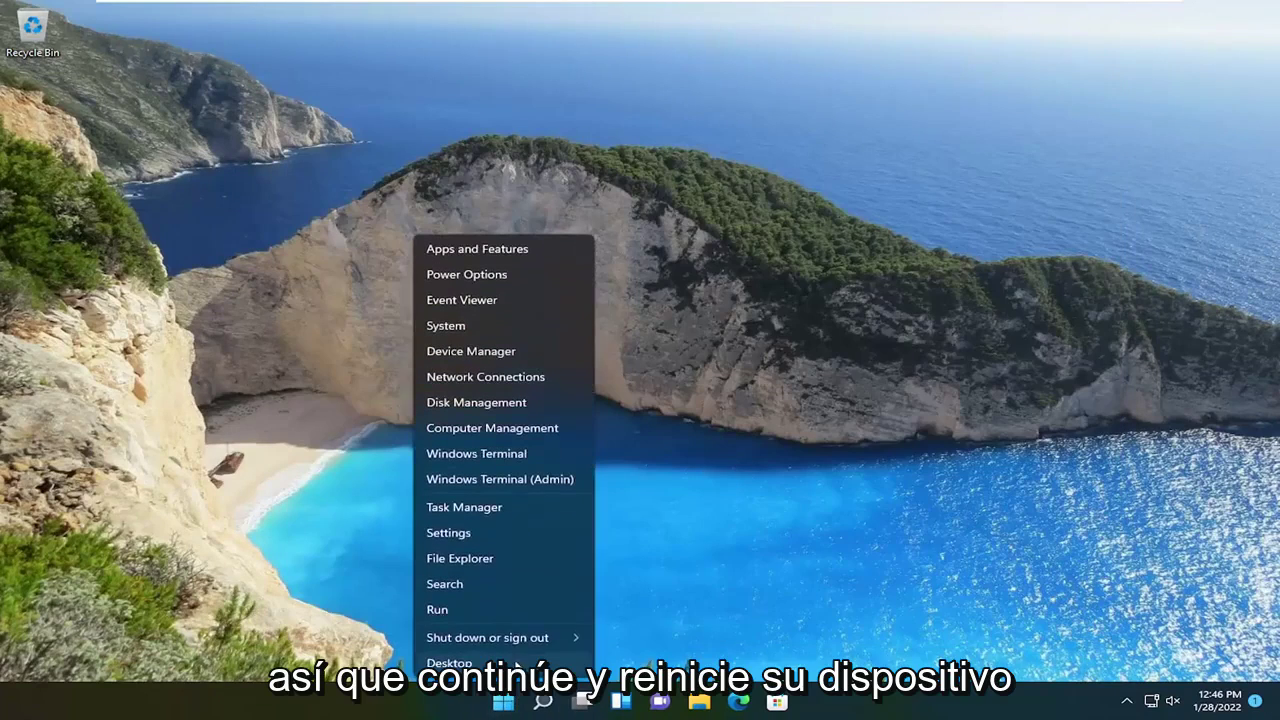
- Restart the PC from the Start button's Shut down or sign out menu
right_click(503, 702)
mouse_move(540, 640)
click(645, 662)
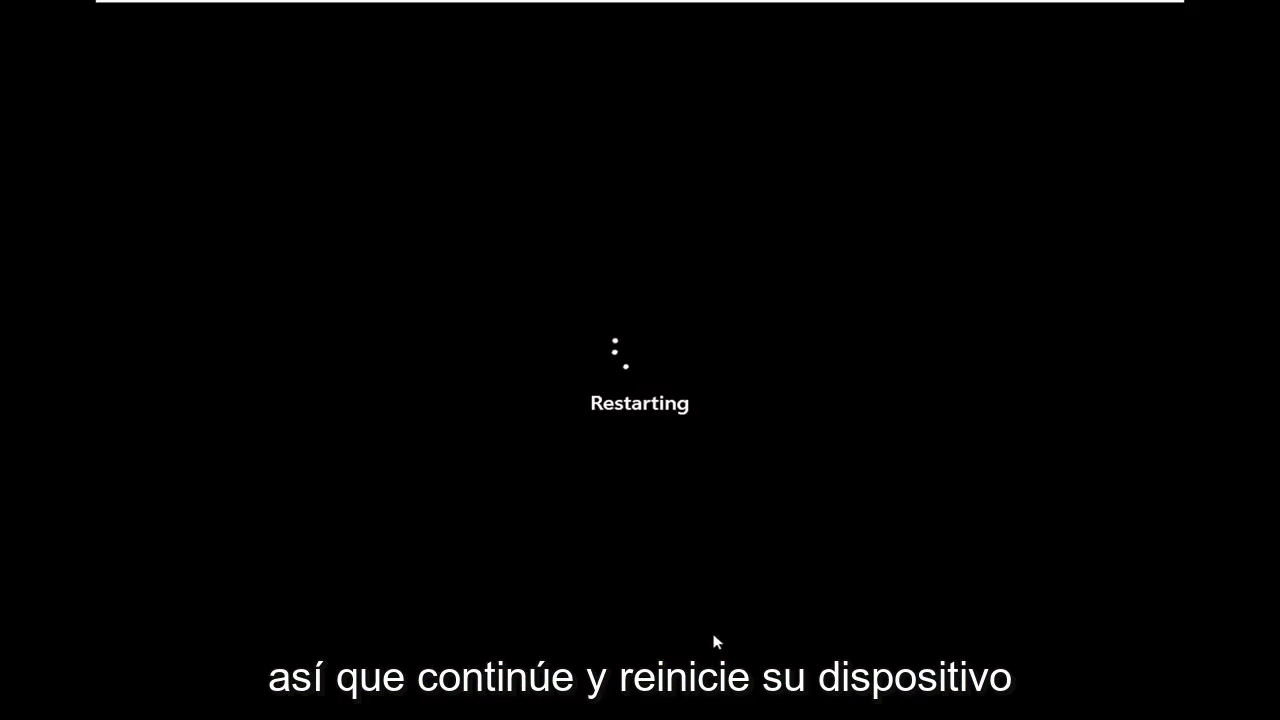